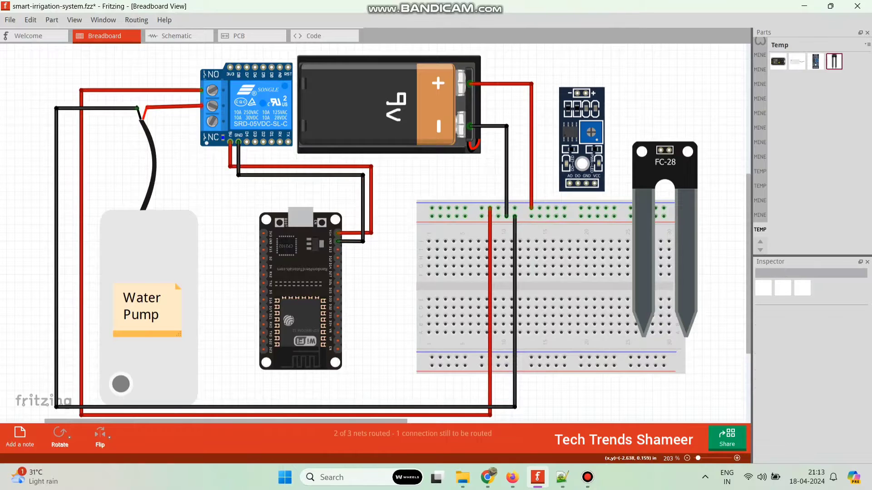
- Connect the relay's D1 pin to the ESP32's D2 pin with a right-angled wire and color it blue
drag(271, 142, 276, 246)
drag(280, 190, 258, 245)
drag(275, 173, 284, 179)
drag(275, 204, 258, 179)
right_click(269, 179)
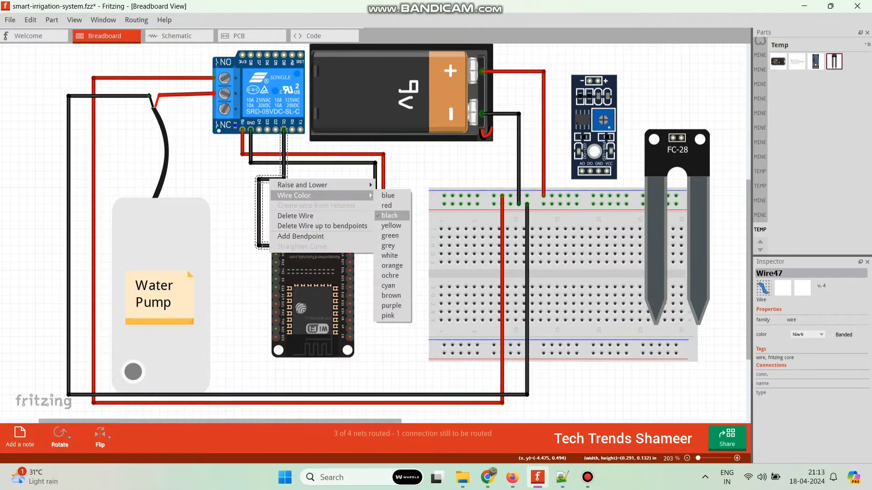
click(395, 195)
- Wire the soil moisture module's + and − terminals to the FC-28 probe, routing one blue and one green wire with square bends above them
drag(598, 80, 675, 138)
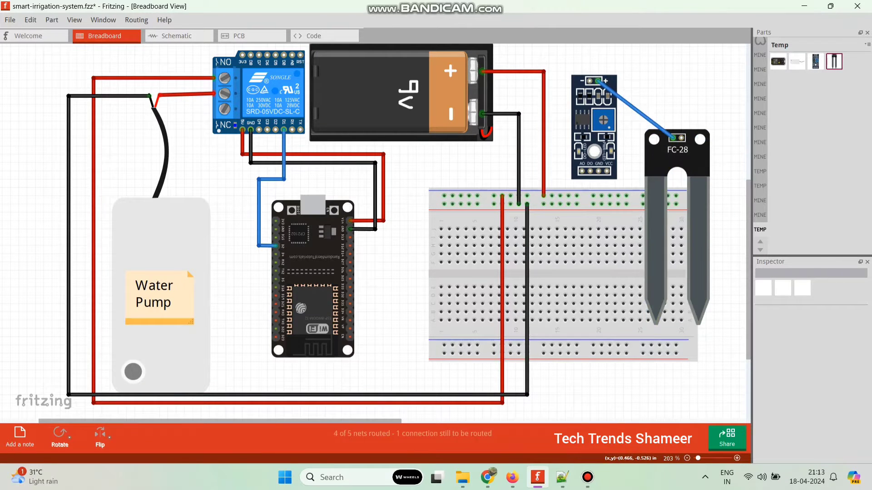
drag(636, 109, 681, 56)
click(608, 58)
drag(633, 69, 589, 55)
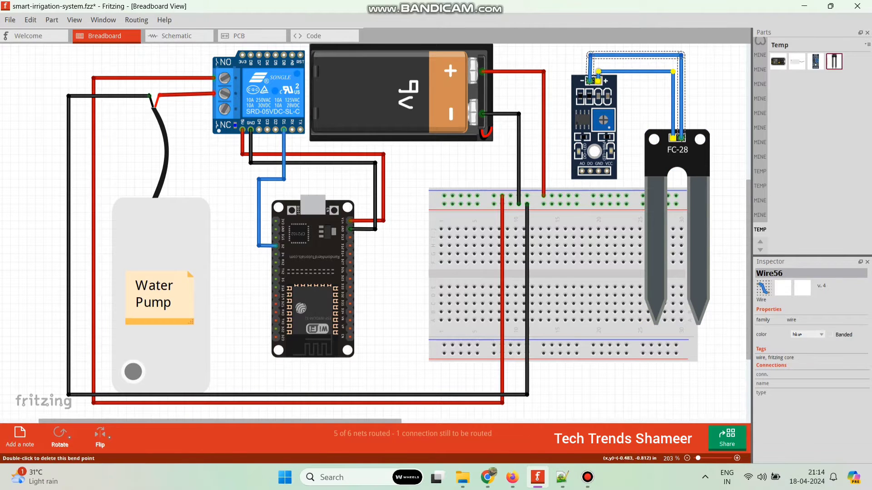
right_click(598, 55)
mouse_move(622, 72)
click(718, 111)
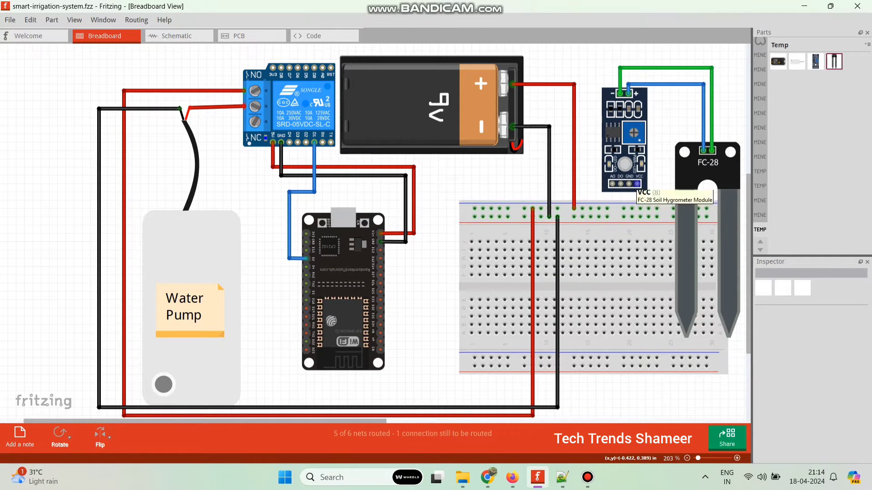
- Connect the moisture module's VCC pin to the ESP32's 3V3 pin with a red wire routed at right angles below the breadboard
drag(607, 171, 305, 234)
right_click(431, 215)
mouse_move(454, 231)
click(548, 241)
drag(500, 205, 645, 390)
drag(601, 370, 265, 391)
drag(287, 308, 264, 234)
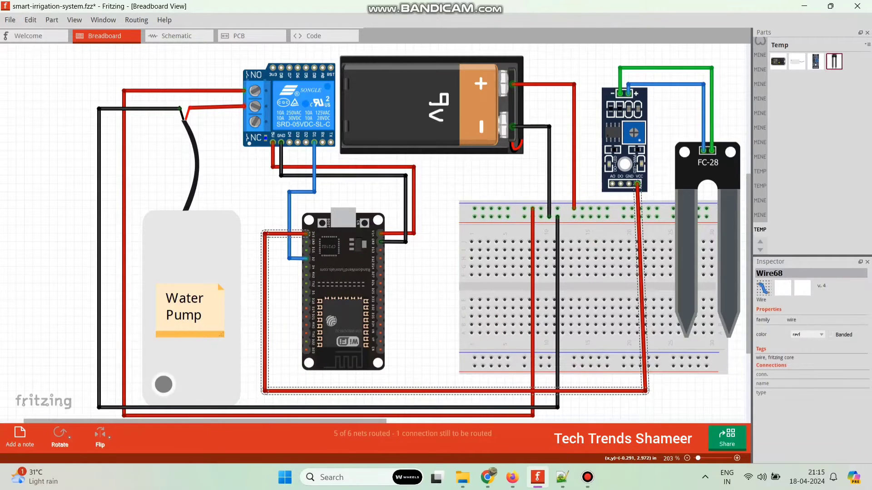
drag(645, 391, 637, 391)
click(654, 396)
- Connect the moisture module's GND pin to the ESP32's GND pin beside 3V3 with a black wire routed just below the red one
drag(629, 184, 307, 243)
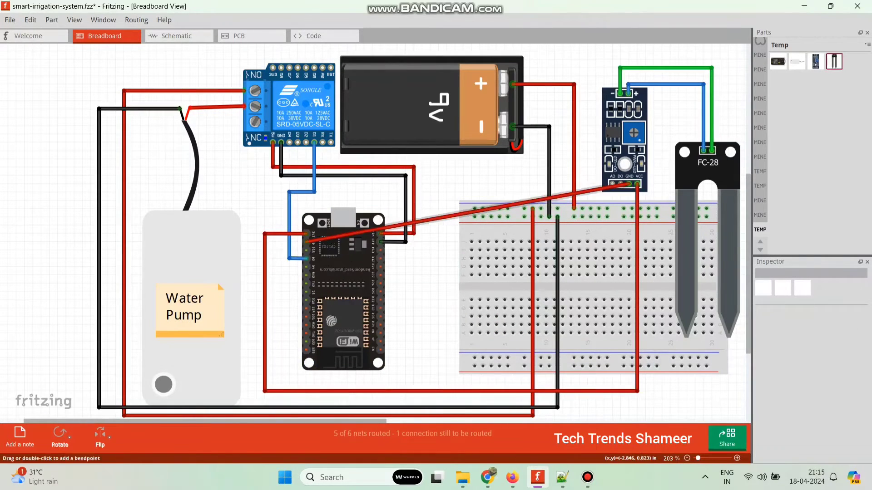
right_click(432, 221)
click(571, 250)
drag(590, 191, 629, 399)
click(420, 318)
drag(408, 292, 273, 399)
drag(292, 310, 273, 242)
click(427, 309)
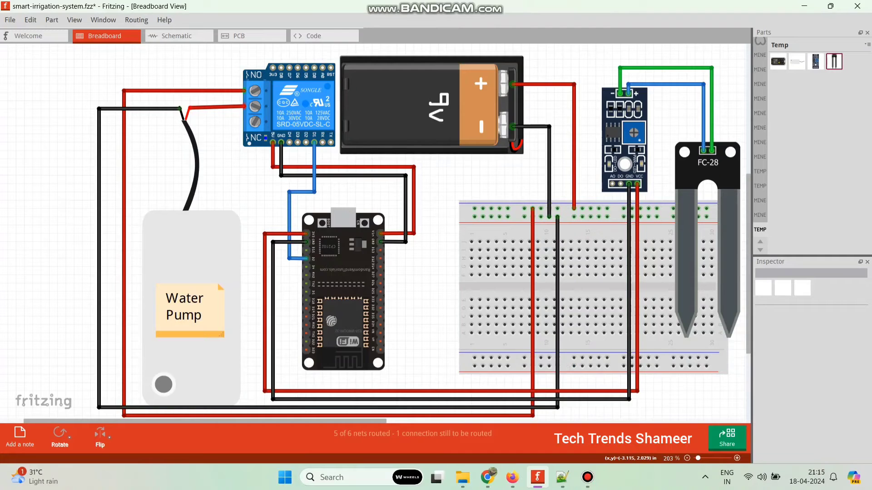
- Connect the moisture module's AO pin to the ESP32's D34 pin with a right-angled wire and change the wire's color
scroll(428, 308, up, 3)
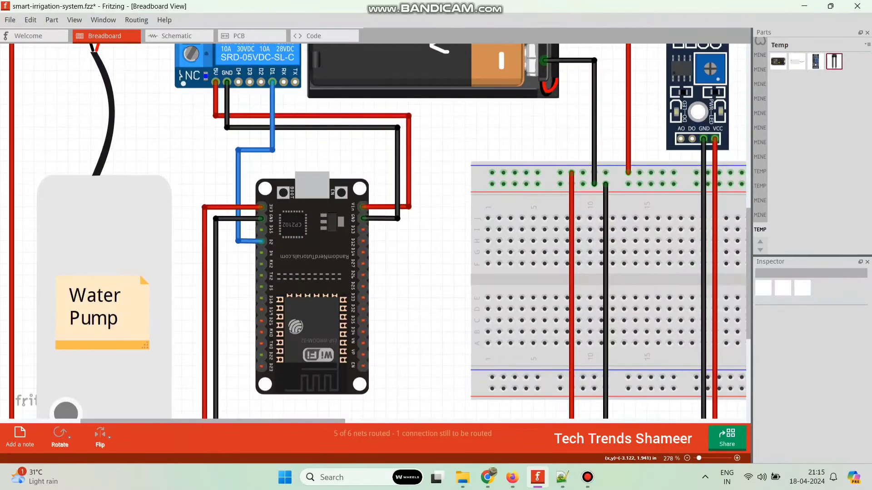
drag(680, 139, 363, 332)
mouse_move(545, 221)
mouse_down()
mouse_move(693, 344)
mouse_move(680, 332)
mouse_up()
right_click(447, 332)
mouse_move(477, 349)
click(567, 397)
click(438, 272)
scroll(438, 272, down, 3)
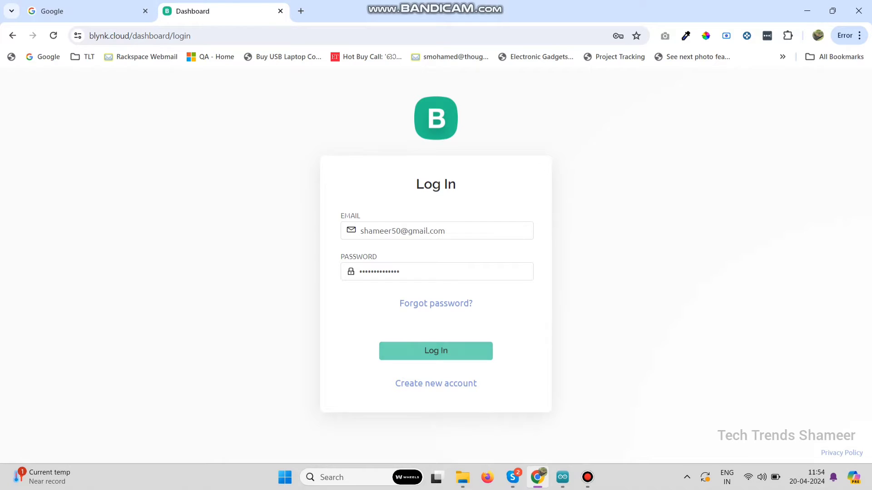
- Log in to the Blynk console in the browser and name a new template "Smart Irrigation System with ESP32"
click(436, 351)
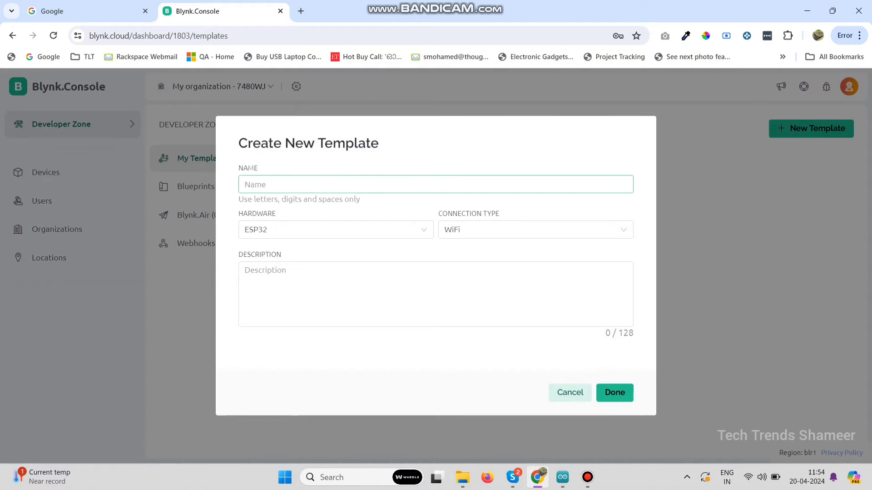
click(295, 184)
text(Smart Irrigation System i)
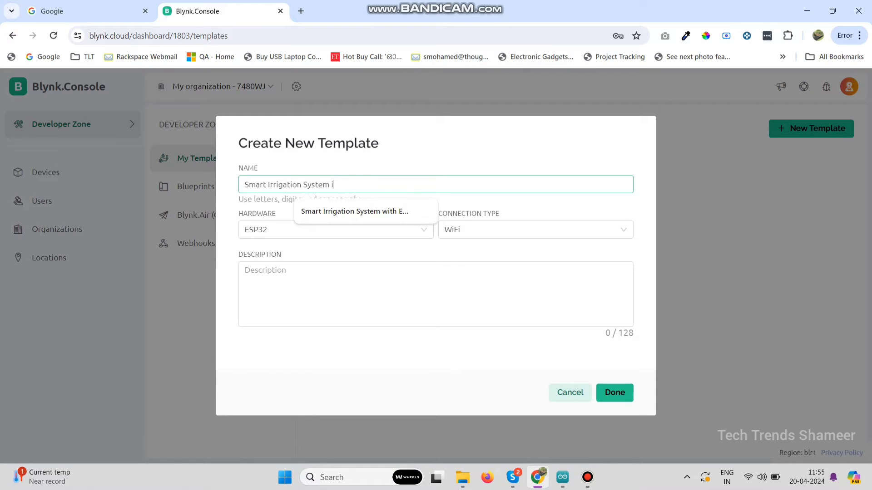
key(BackSpace)
key(Escape)
- Set the template's hardware to ESP32 and its connection type to WiFi, and create the template
click(336, 230)
click(333, 289)
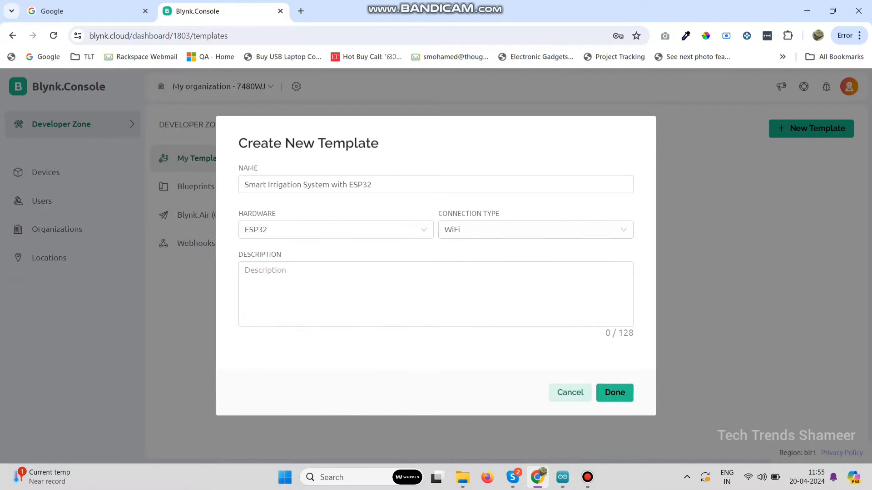
click(535, 230)
click(536, 271)
click(615, 393)
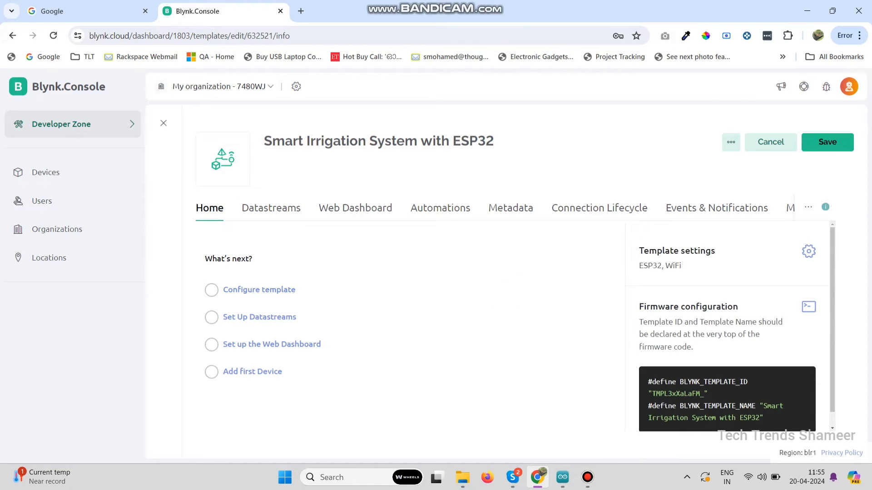
- Start a virtual pin datastream named "Soil Moisture" in the template and assign it to pin V5
click(271, 208)
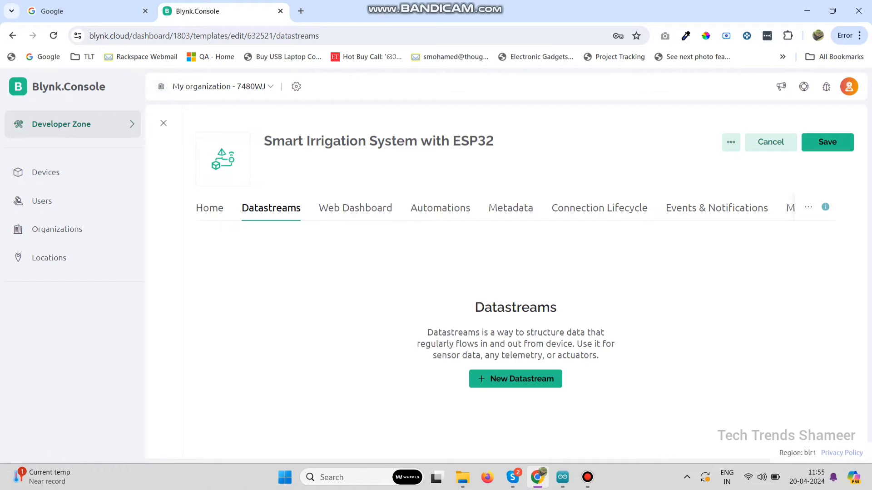
click(515, 378)
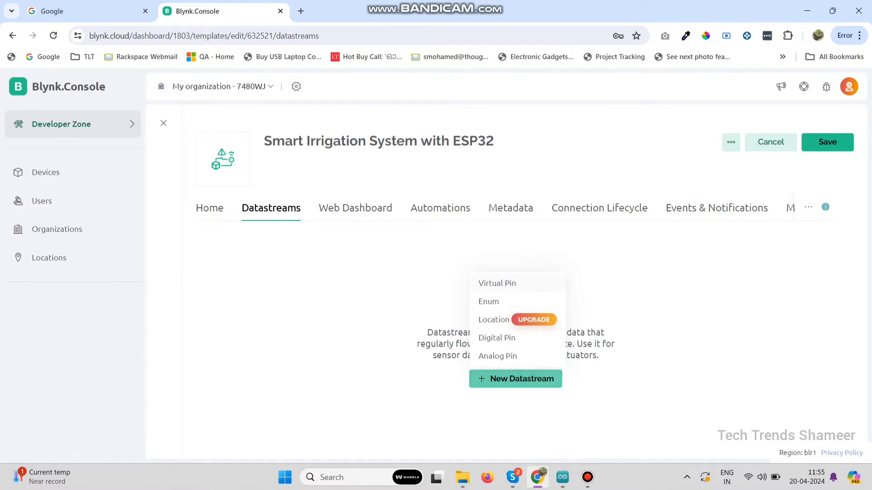
click(496, 283)
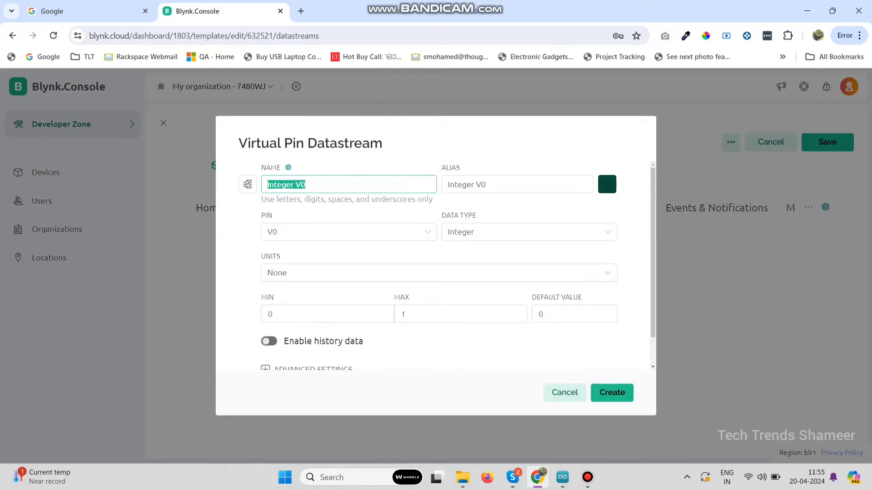
text(Soil Moisture)
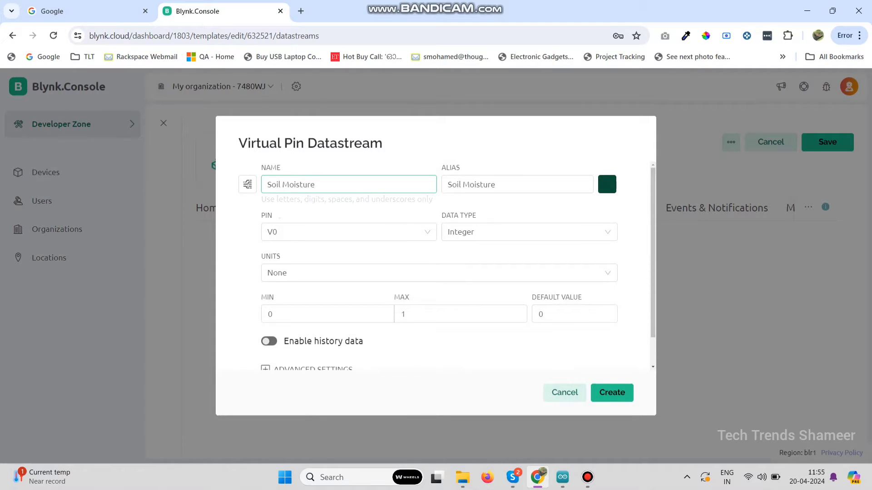
click(349, 233)
click(272, 346)
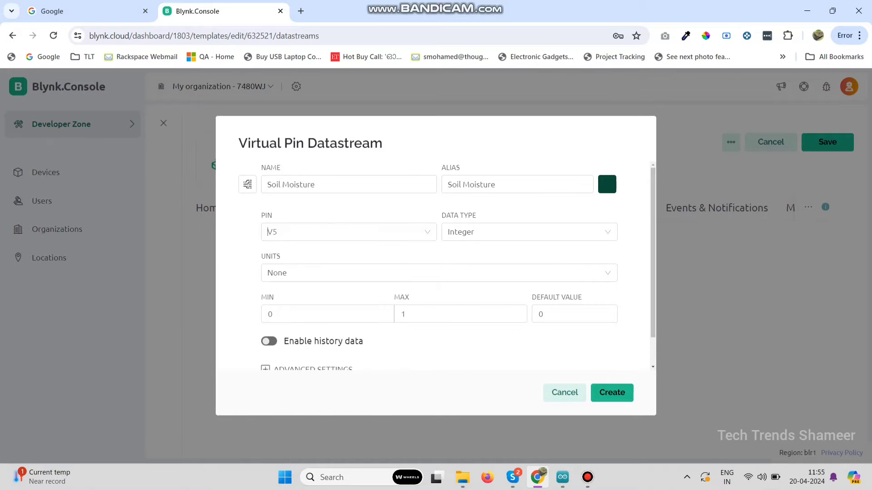
- Check in the Arduino IDE sketch which virtual pin receives the soil moisture percentage, and return to the Blynk console
click(563, 477)
scroll(436, 254, down, 5)
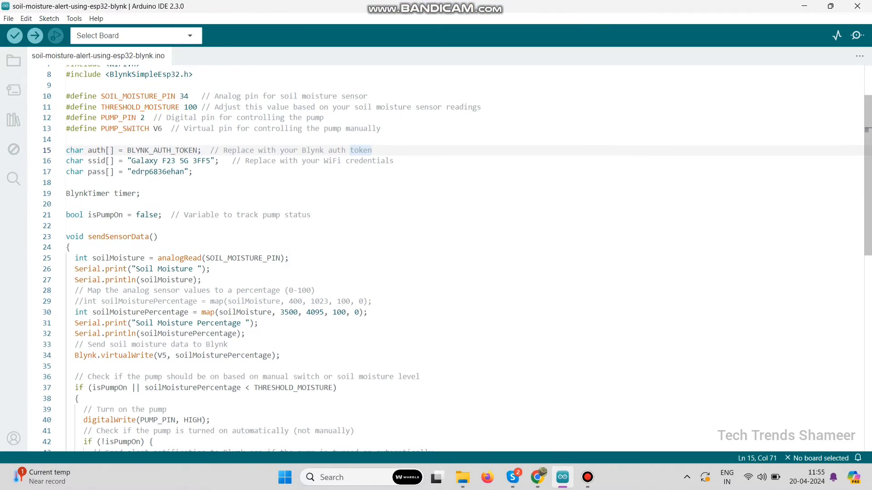
scroll(435, 254, down, 3)
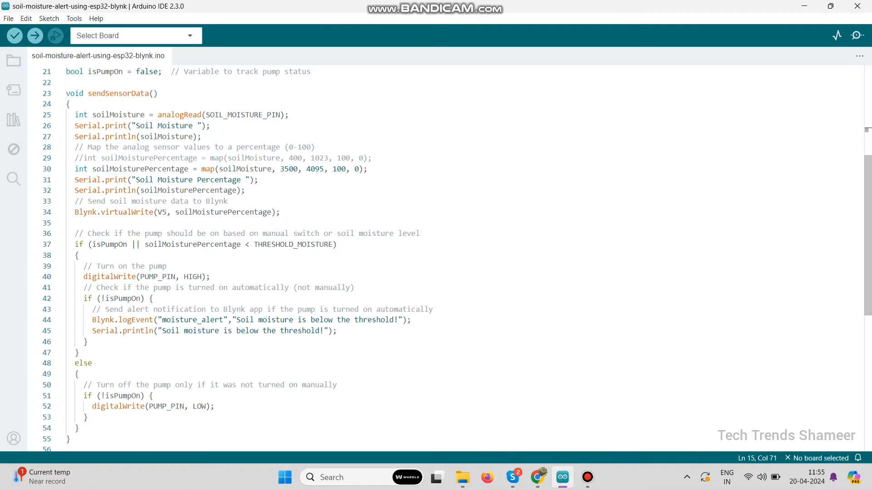
scroll(436, 255, down, 3)
scroll(436, 254, up, 9)
scroll(436, 254, down, 4)
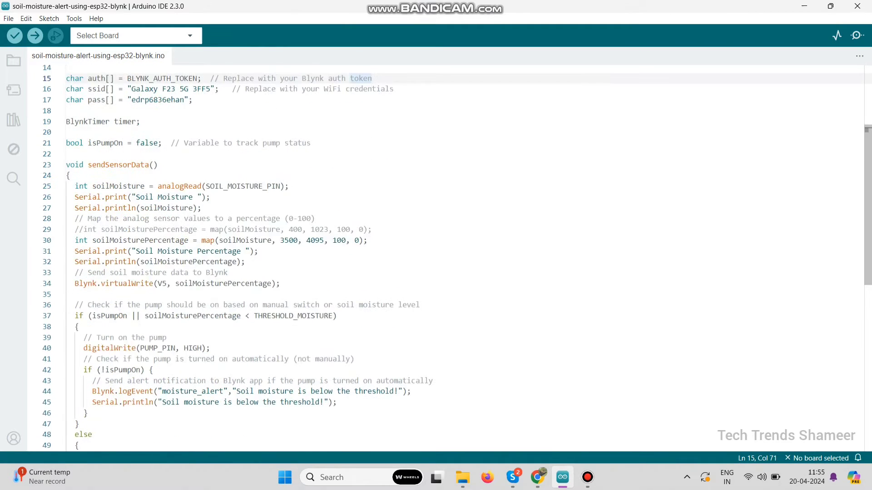
click(166, 283)
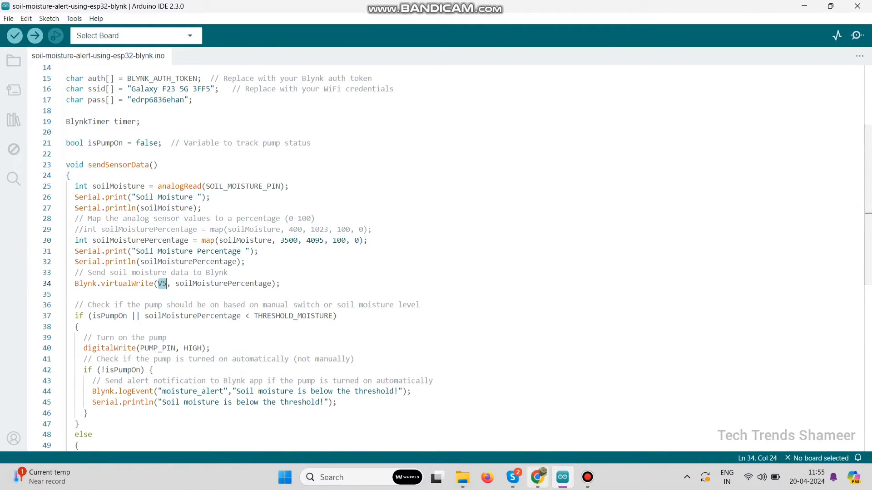
click(537, 477)
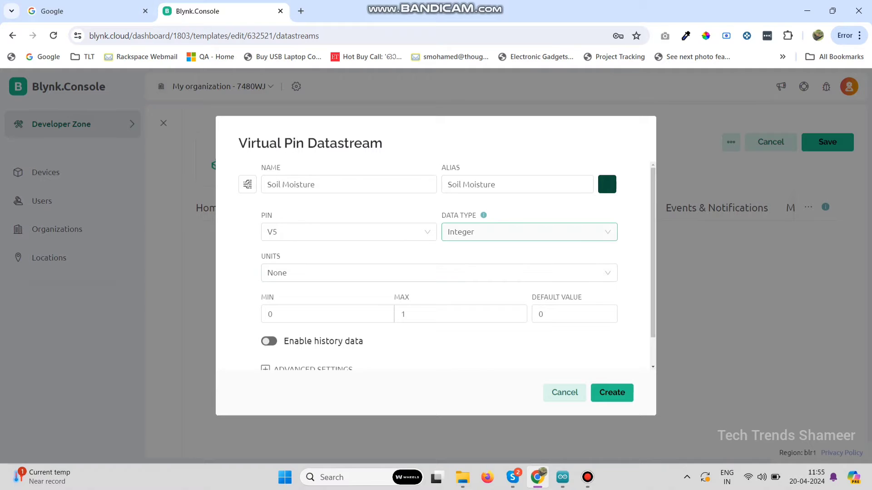
- Give the Soil Moisture datastream the Double data type, a light green color and a maximum of 700, and create it
click(472, 232)
click(461, 270)
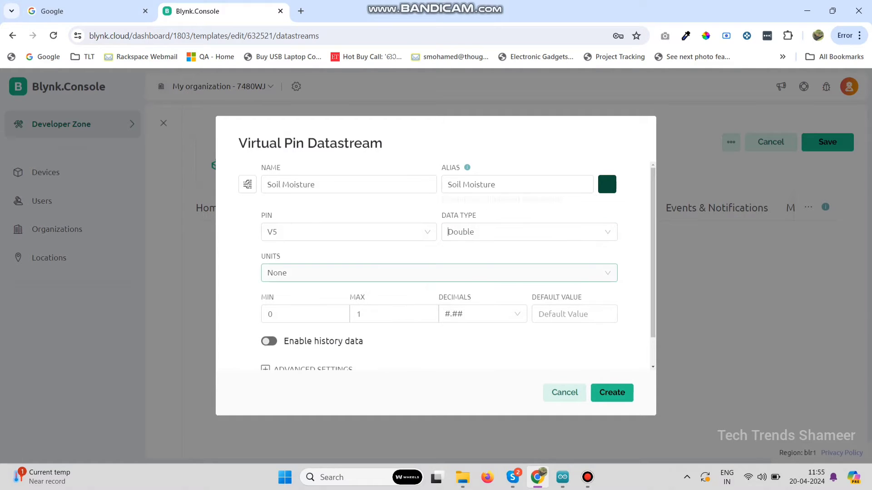
click(607, 184)
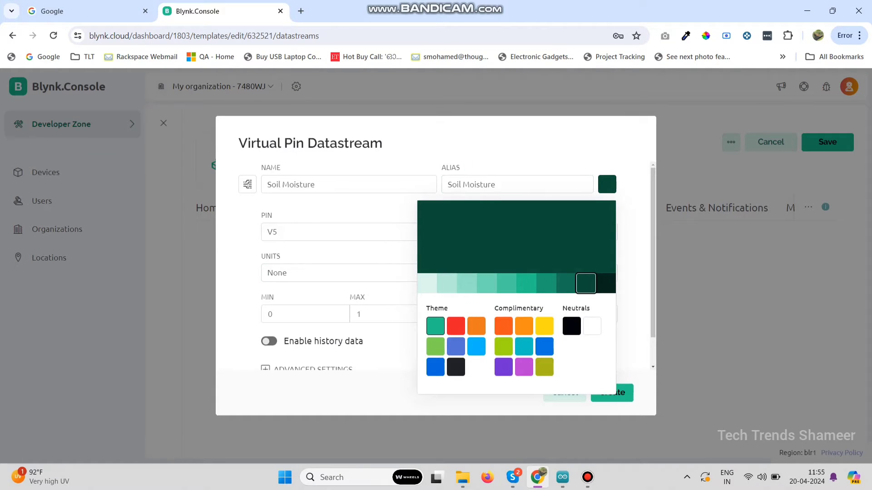
click(435, 347)
click(391, 313)
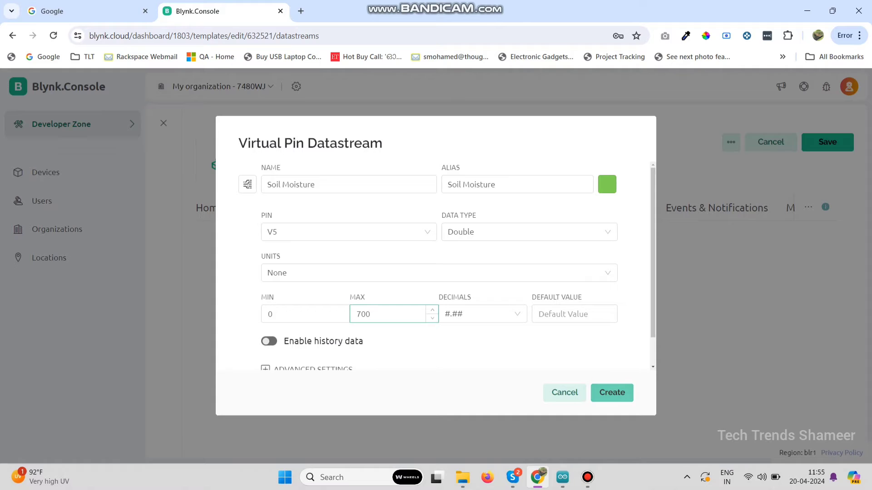
click(613, 393)
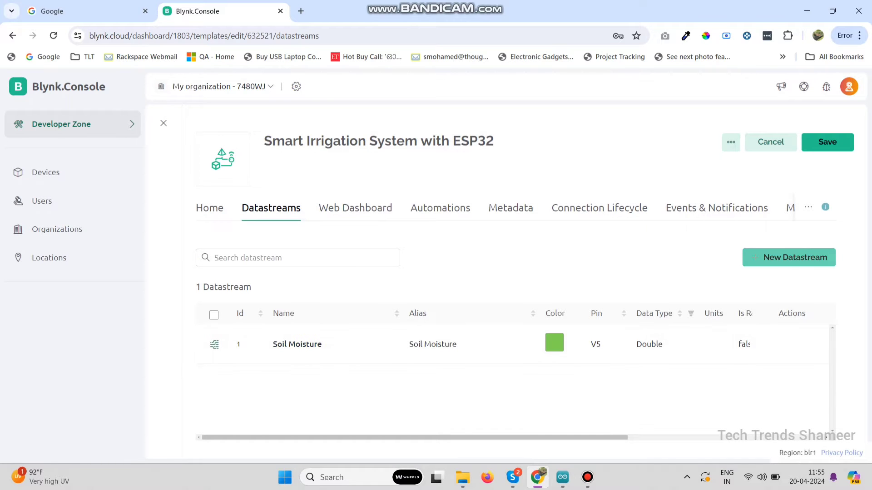
- Start a second virtual pin datastream named "Pump" and assign it to pin V6
click(788, 258)
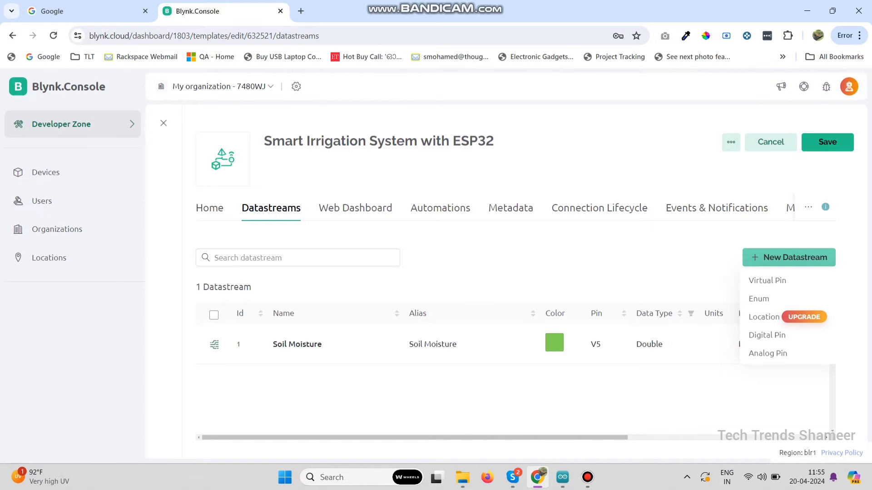
click(767, 280)
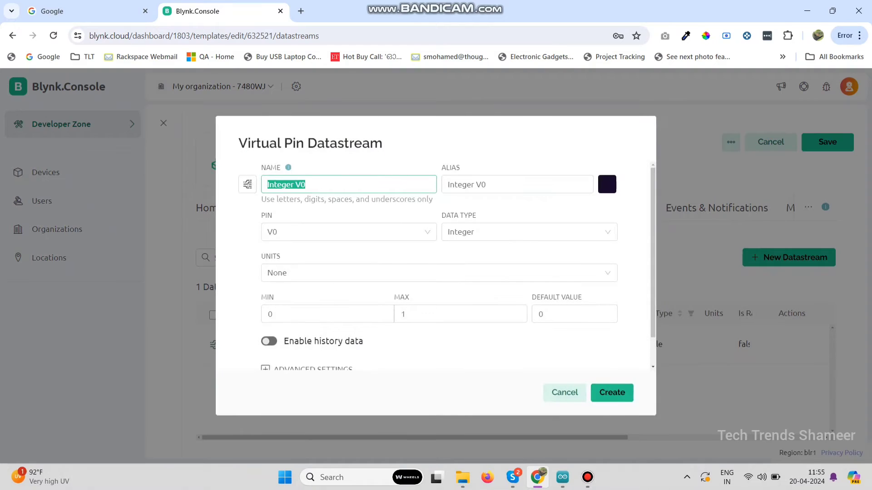
text(Pump)
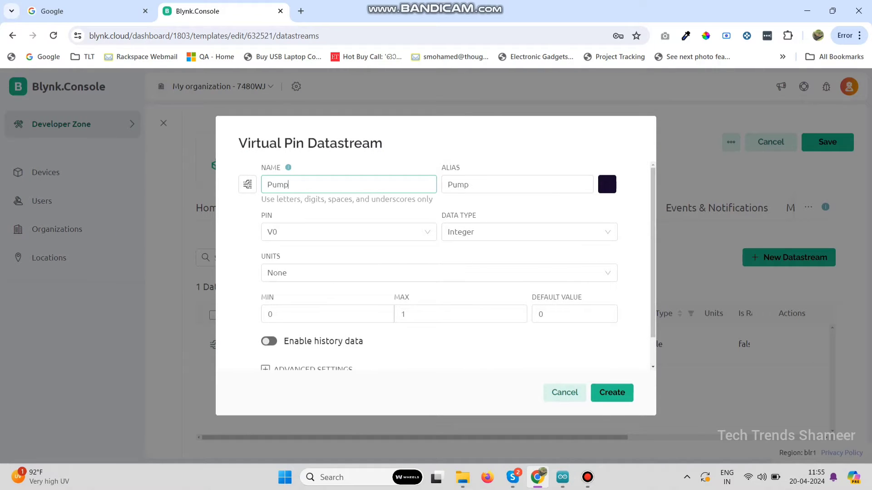
click(349, 232)
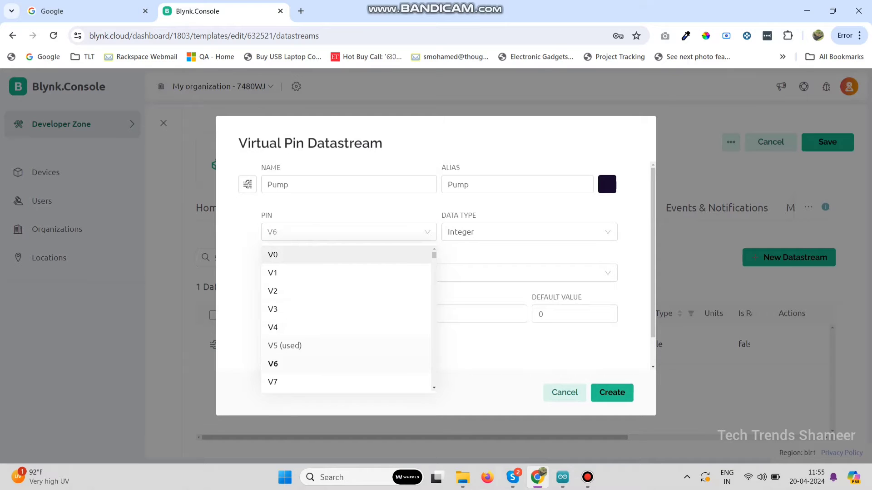
- Check in the Arduino IDE sketch which virtual pin is defined for PUMP_SWITCH, and return to the Blynk console
click(563, 478)
scroll(454, 254, down, 3)
scroll(454, 255, down, 1)
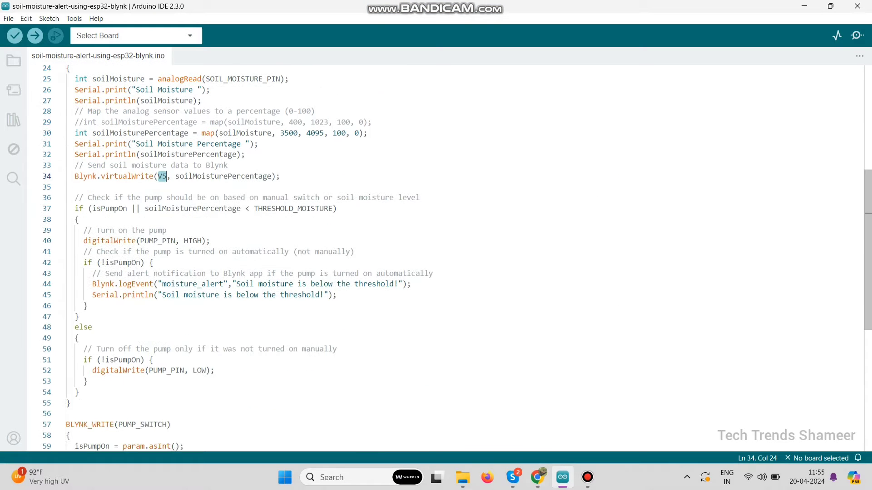
click(237, 284)
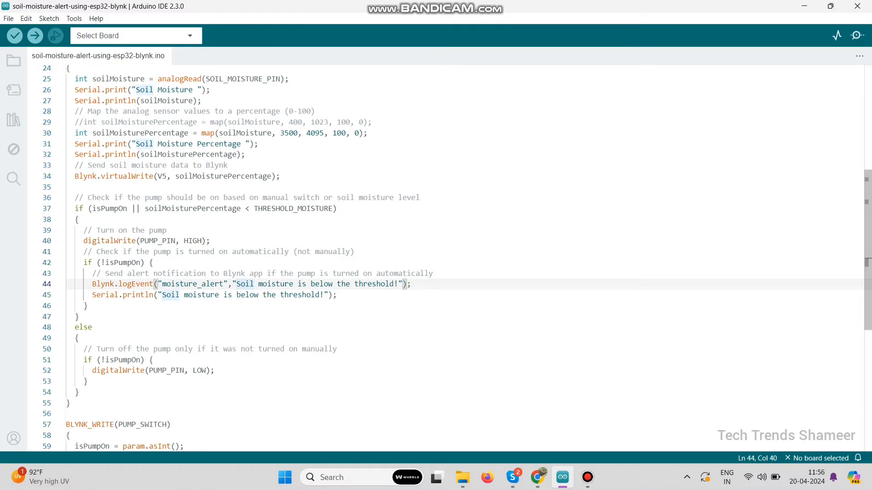
scroll(236, 273, up, 6)
drag(145, 201, 167, 200)
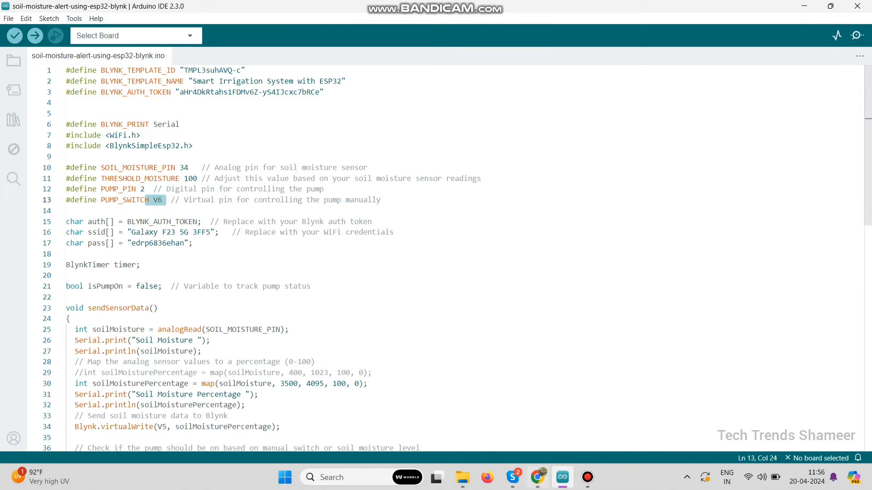
click(537, 477)
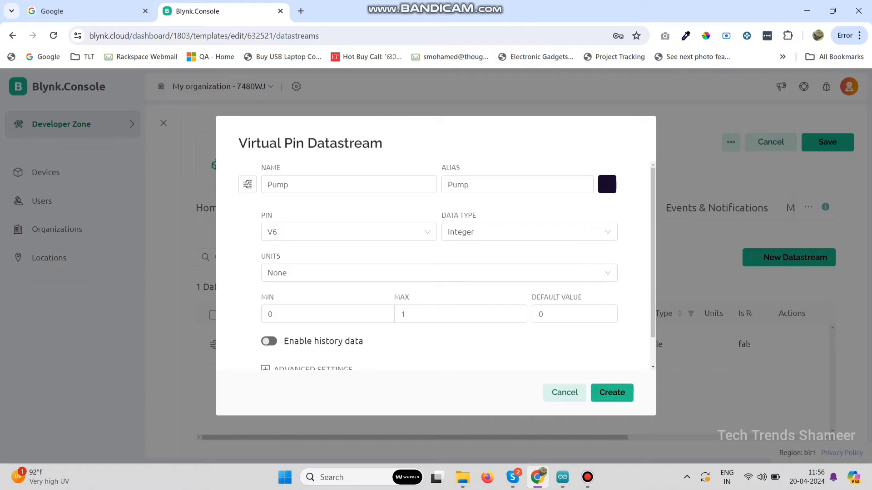
- Give the Pump datastream a green color and create it
click(607, 185)
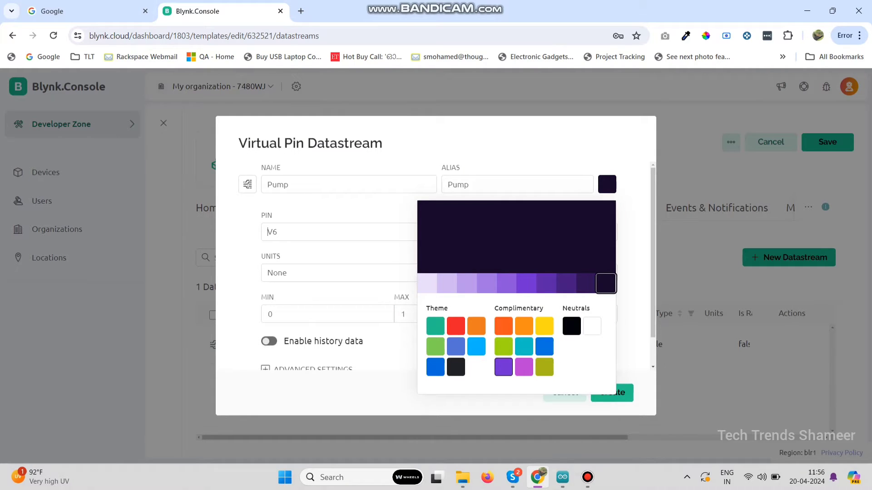
click(436, 326)
click(612, 393)
- Add a Gauge widget and a Switch widget side by side on the template's web dashboard
click(355, 208)
scroll(272, 345, down, 8)
scroll(272, 359, down, 2)
scroll(273, 358, up, 1)
drag(273, 359, 476, 422)
drag(272, 358, 497, 420)
scroll(497, 409, down, 2)
drag(273, 359, 493, 329)
drag(272, 359, 529, 338)
scroll(273, 350, up, 1)
scroll(273, 352, up, 6)
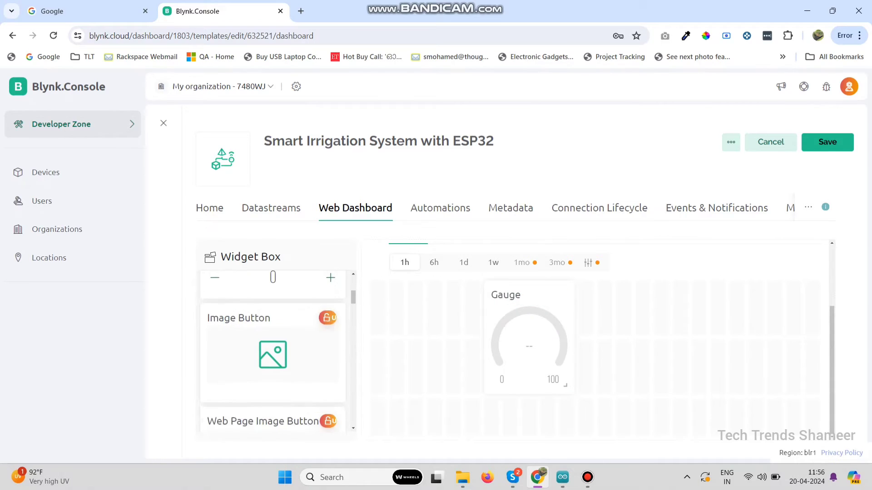
drag(272, 324, 661, 314)
- Link the gauge to the Soil Moisture (V5) datastream, make its level color green, and save its settings
mouse_move(536, 318)
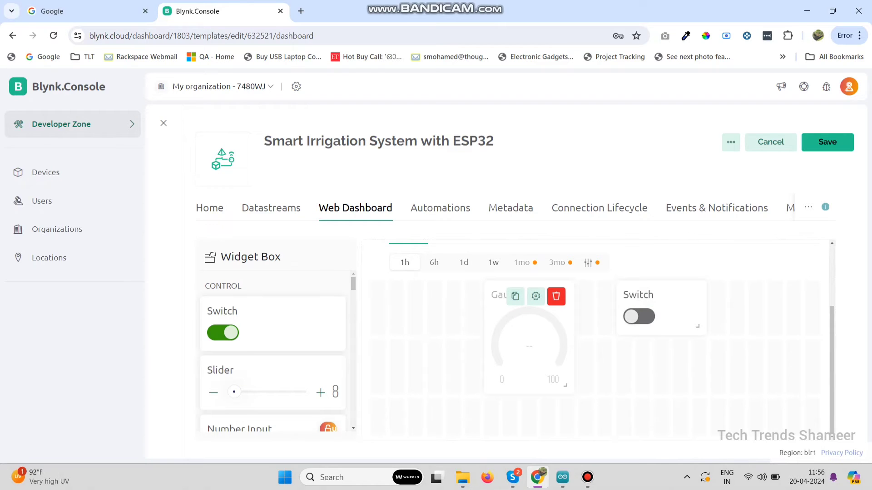
click(536, 296)
click(214, 218)
click(182, 258)
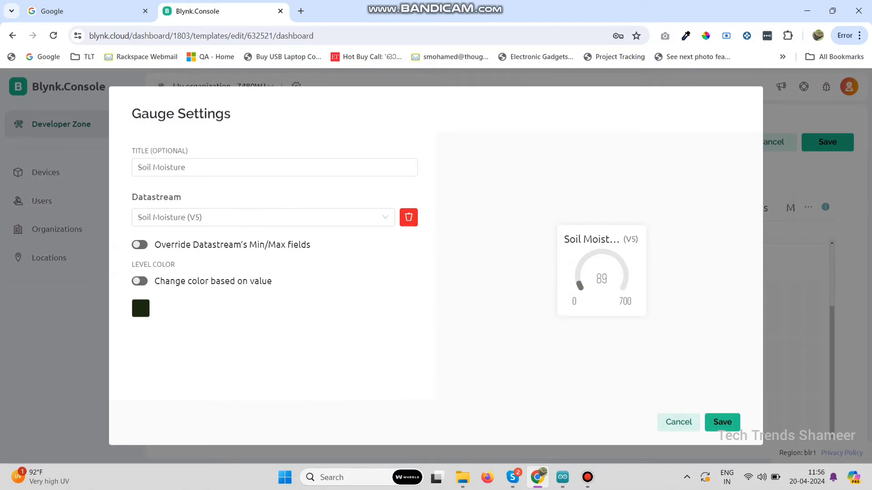
click(141, 308)
click(241, 181)
click(273, 355)
click(722, 421)
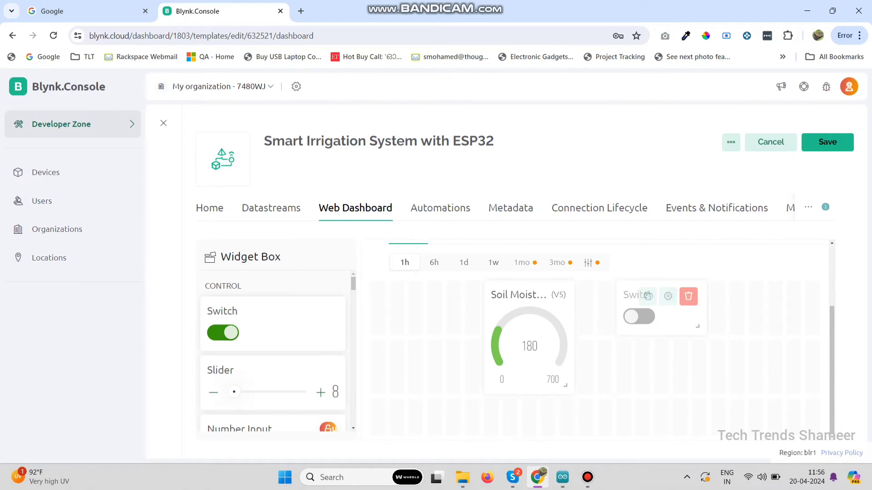
- Link the switch widget to the Pump (V6) datastream and save its settings
click(668, 296)
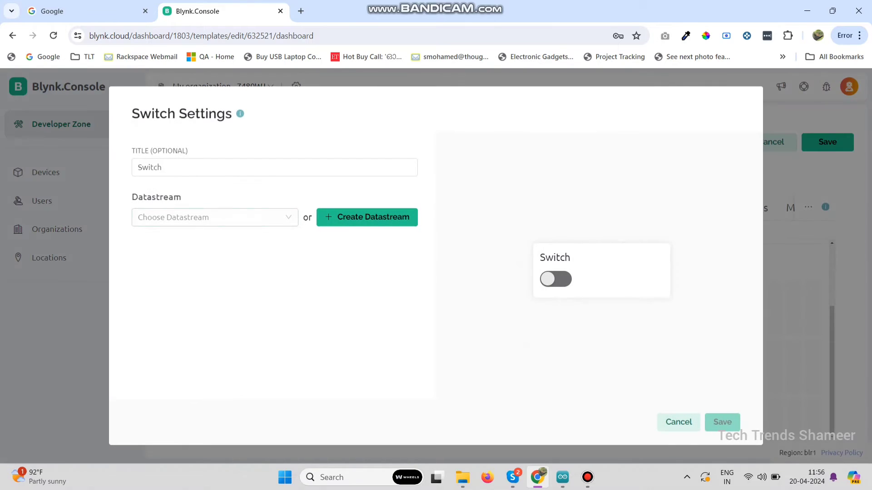
click(215, 218)
click(157, 240)
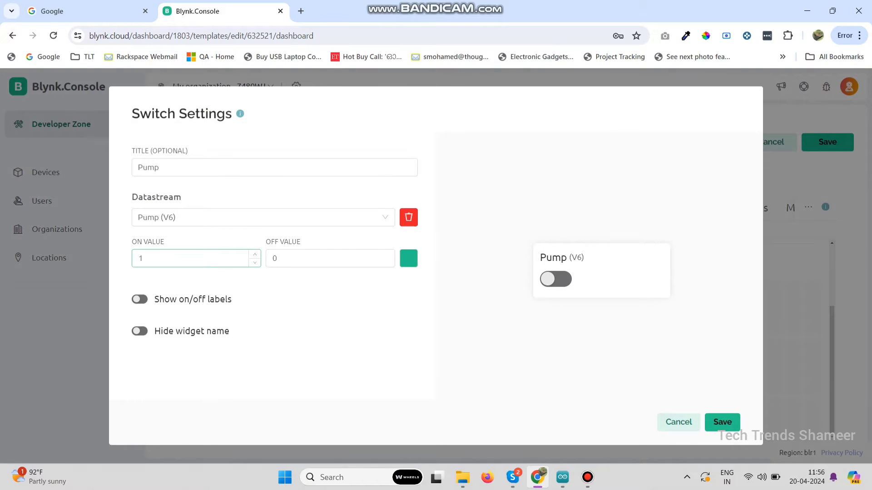
click(722, 422)
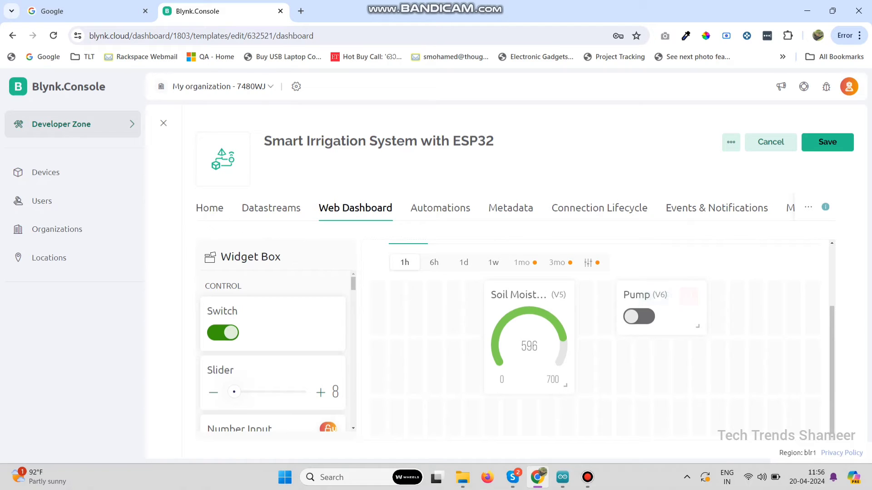
- Start a new template event named "moisture_alert", copying the name from the logEvent call in the Arduino IDE sketch
click(716, 208)
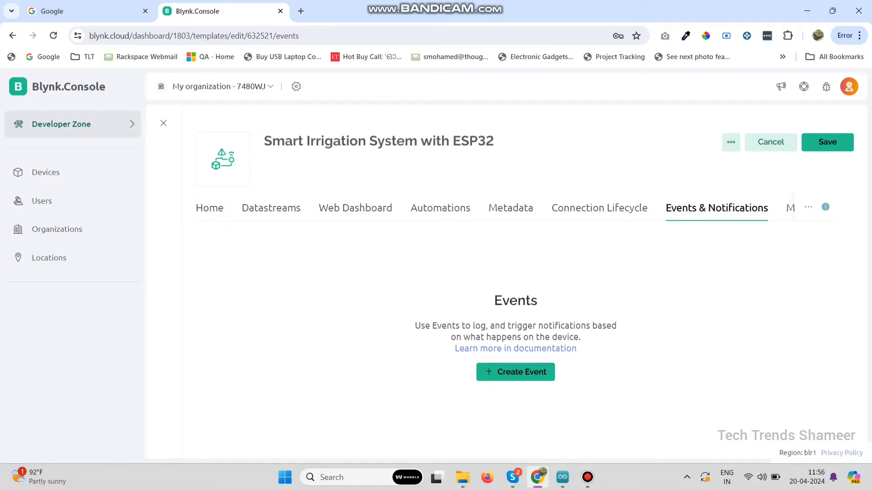
click(515, 372)
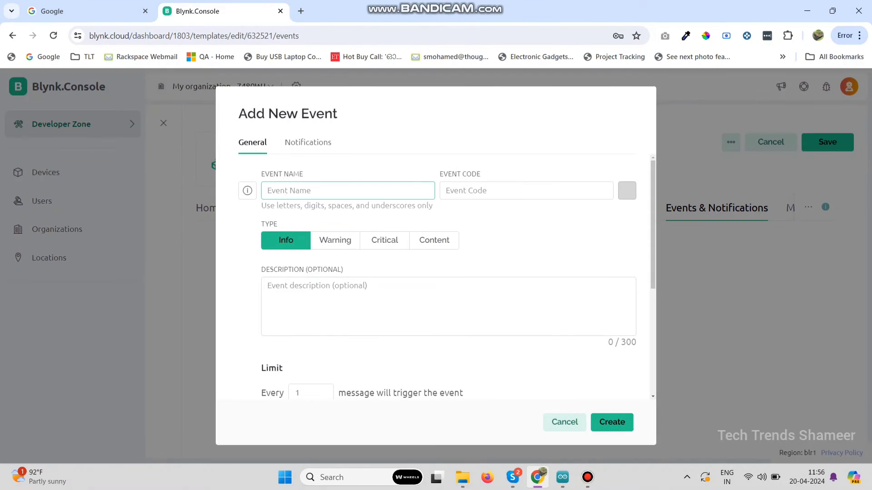
click(563, 477)
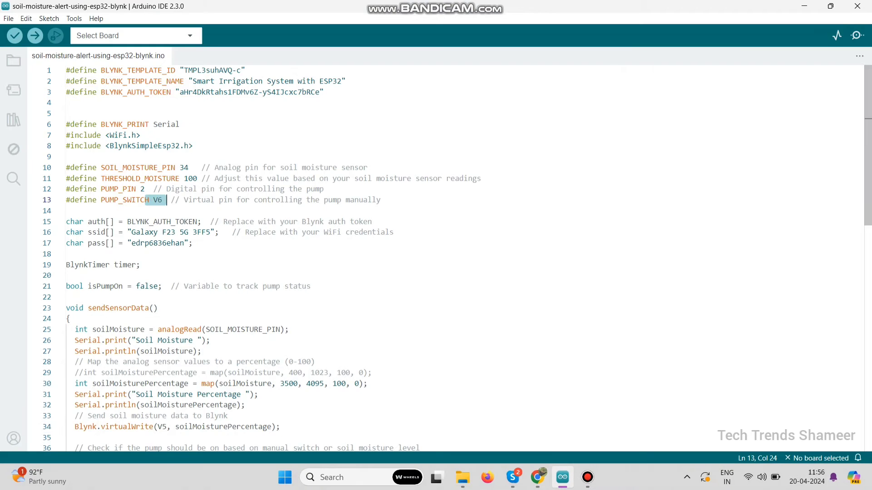
scroll(436, 259, down, 5)
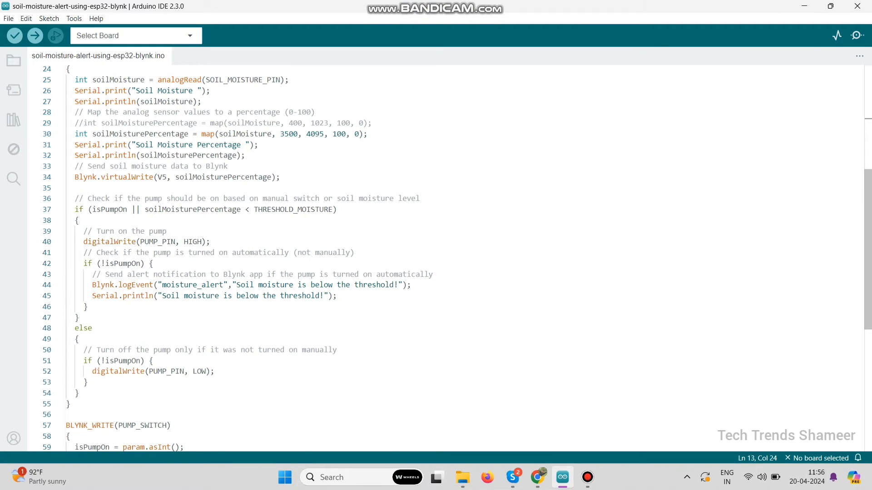
double_click(193, 285)
key(ctrl+c)
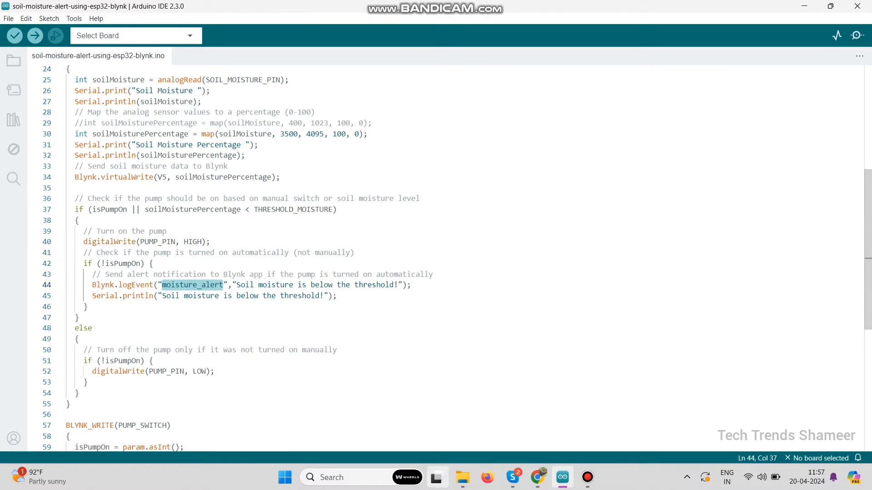
click(538, 477)
key(ctrl+v)
- Fill the event description with "Soil moisture is below the threshold!", copied from the logEvent call in the Arduino IDE sketch
click(336, 300)
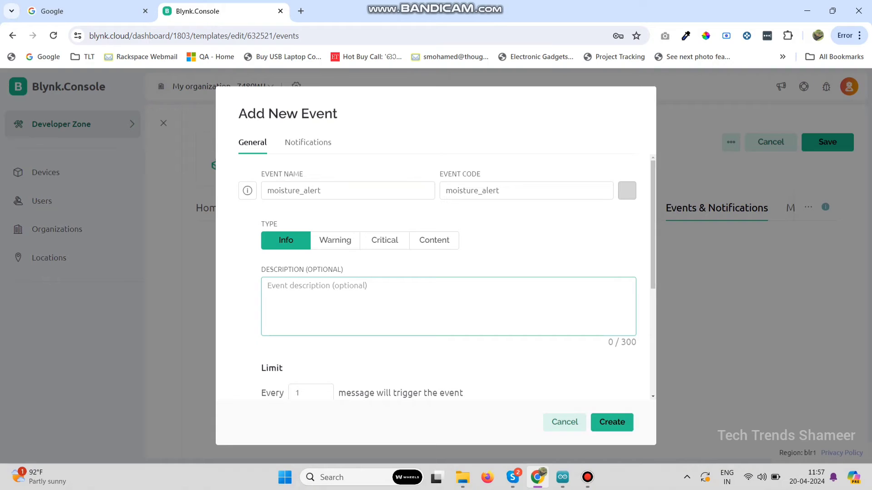
click(562, 478)
drag(236, 284, 395, 285)
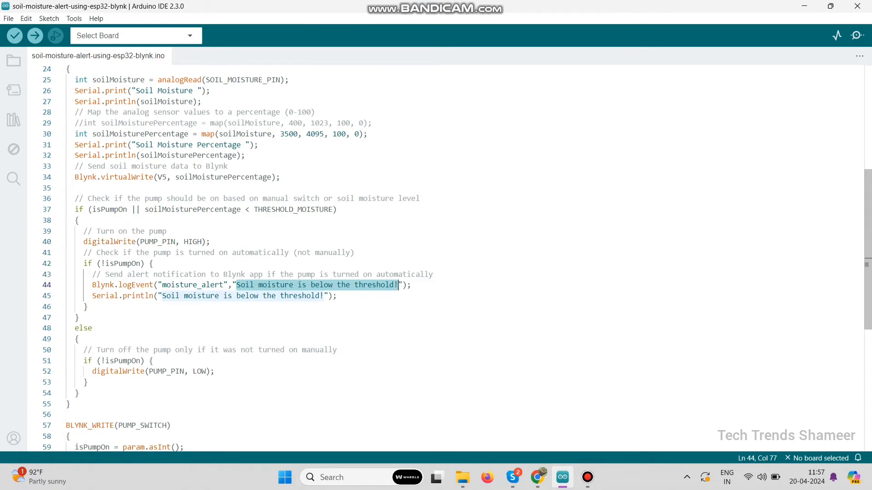
click(538, 477)
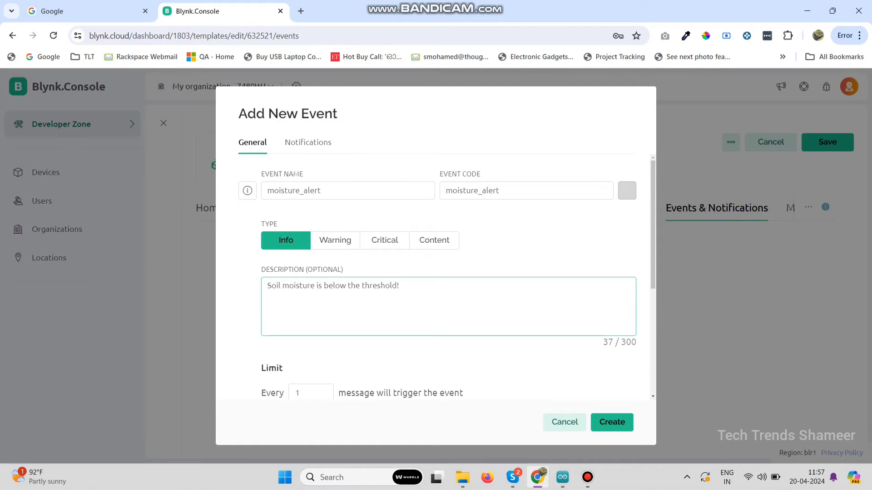
- Limit the event to once per 1 second, show it in the mobile app's Notifications section, and send it to Timeline
scroll(447, 281, down, 1)
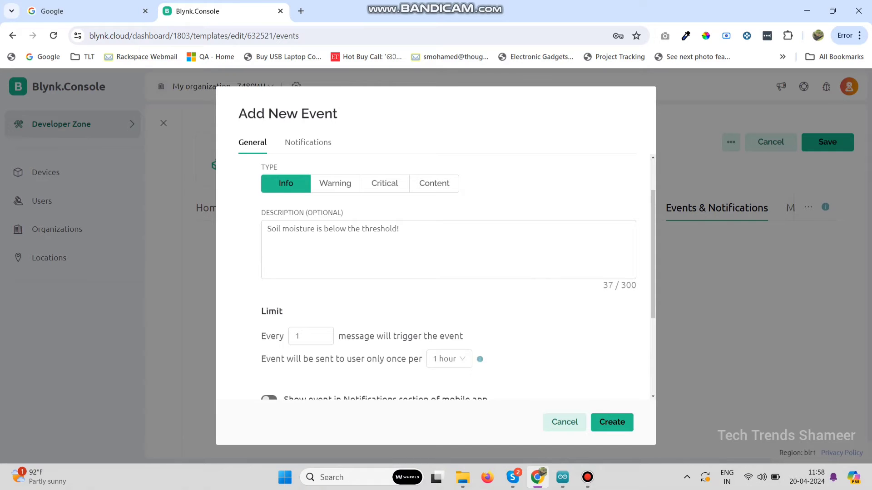
click(471, 359)
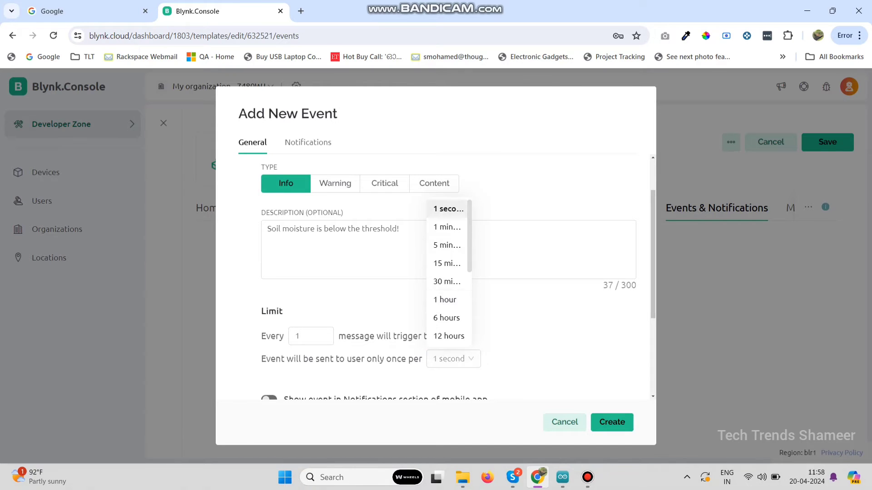
click(449, 209)
scroll(449, 208, down, 2)
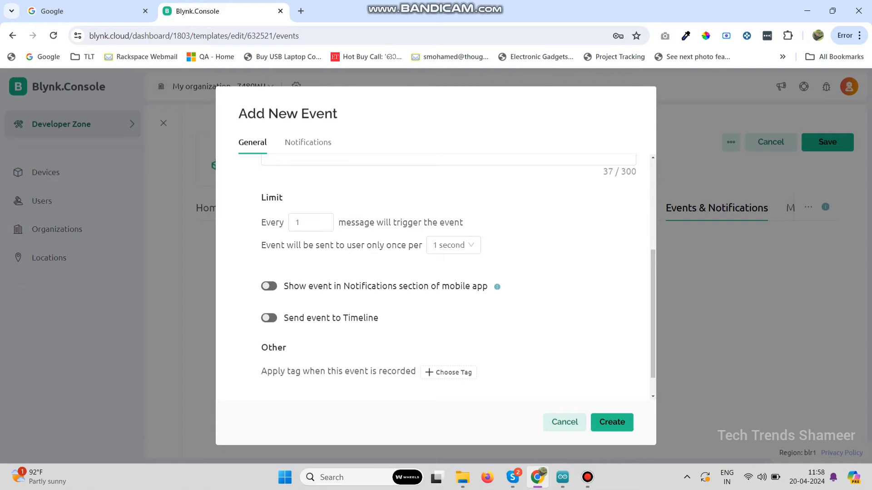
click(269, 286)
click(268, 318)
scroll(318, 309, down, 1)
scroll(318, 308, up, 4)
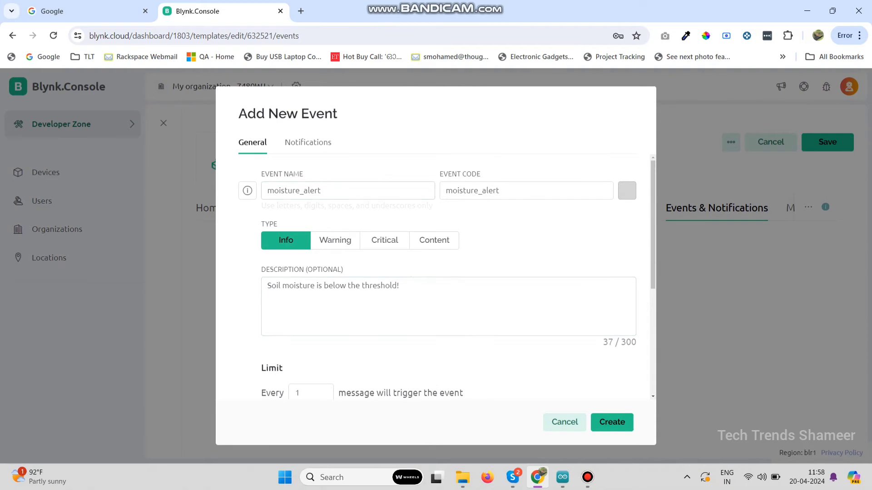
- Enable notifications for the event, with Device Owner as recipient of both e-mail and push notifications
click(308, 142)
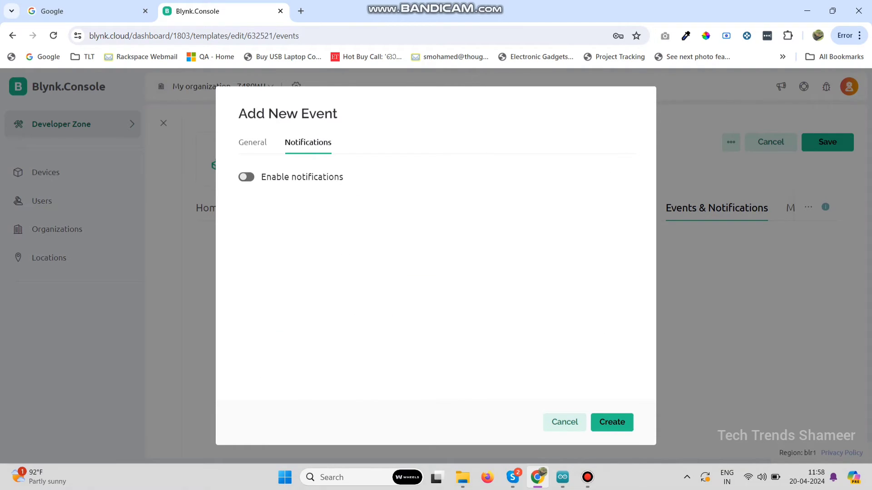
click(247, 177)
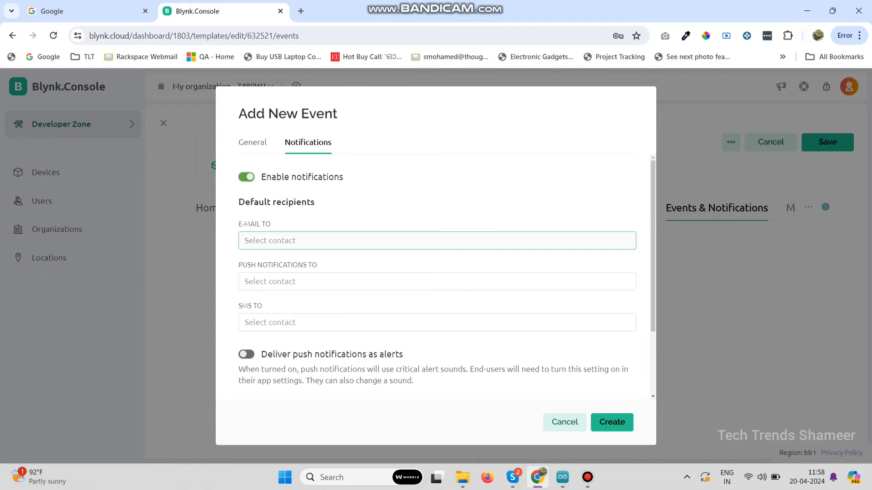
click(300, 241)
click(271, 263)
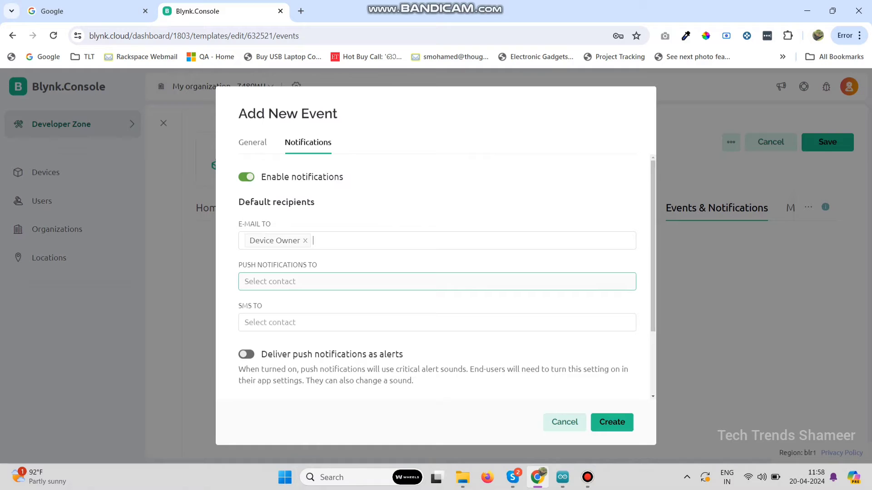
key(Return)
- Turn on alert delivery for push notifications and notifications management, then create the event and save the template
scroll(436, 277, down, 2)
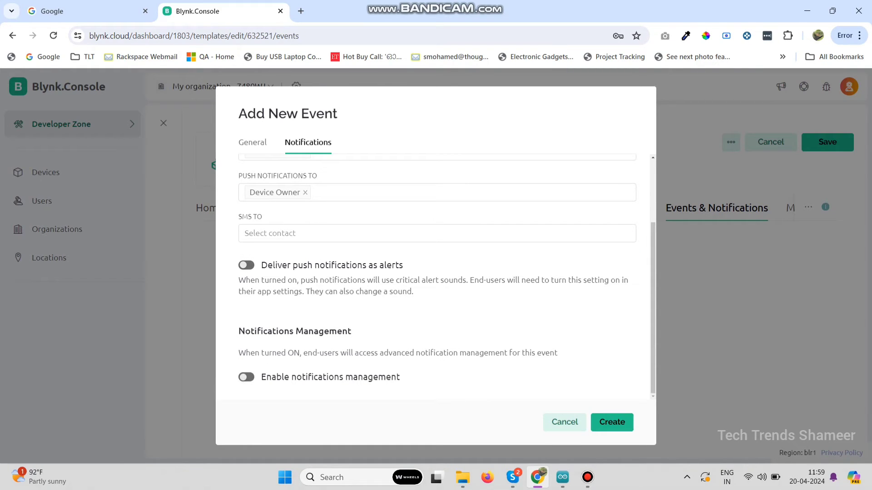
click(246, 265)
click(246, 378)
click(611, 423)
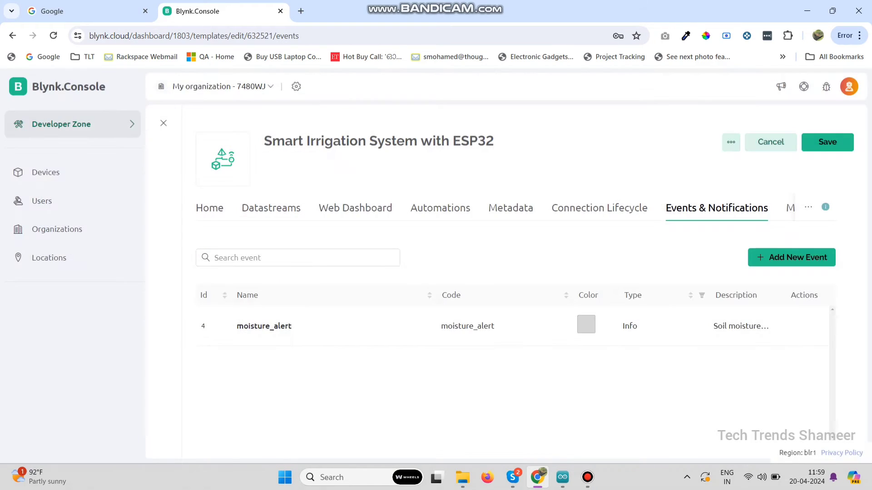
click(827, 142)
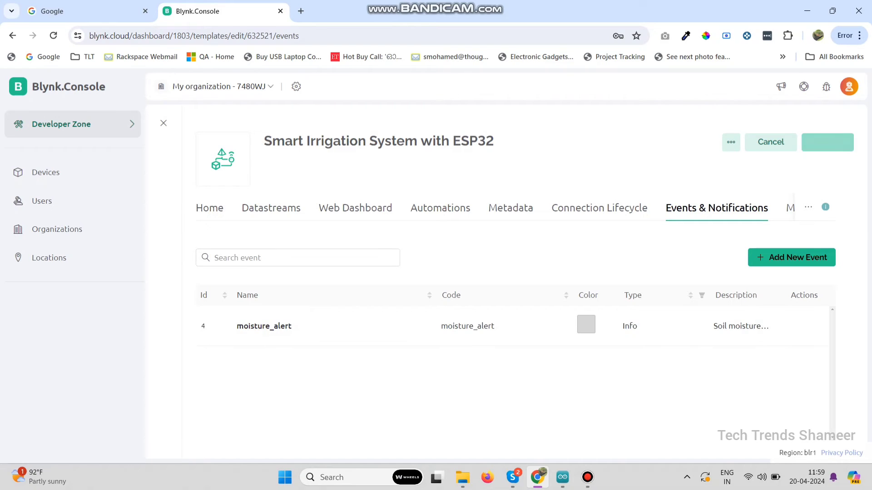
- Create a new device from the "Smart Irrigation System with ESP32" template, keeping the template name as device name
click(46, 173)
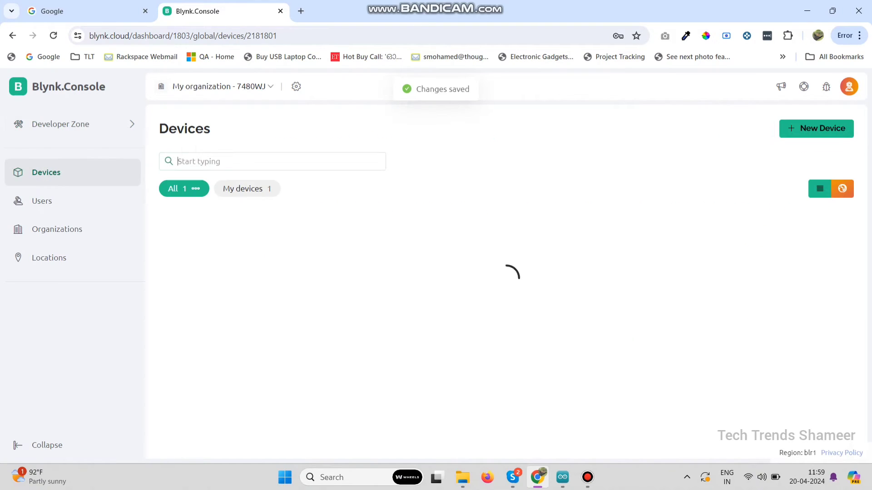
click(817, 128)
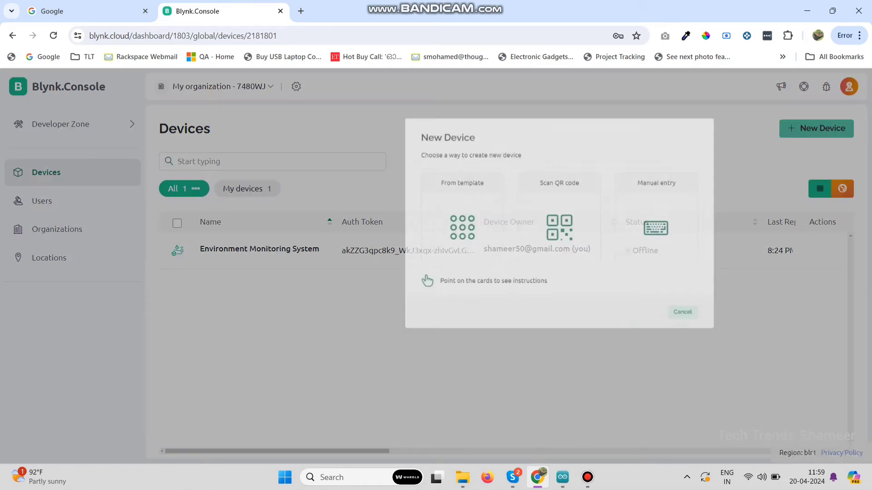
click(297, 263)
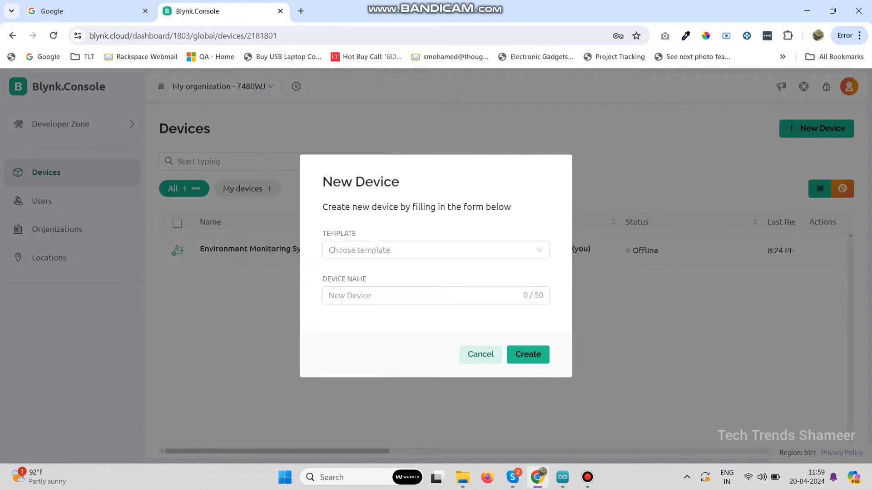
click(435, 251)
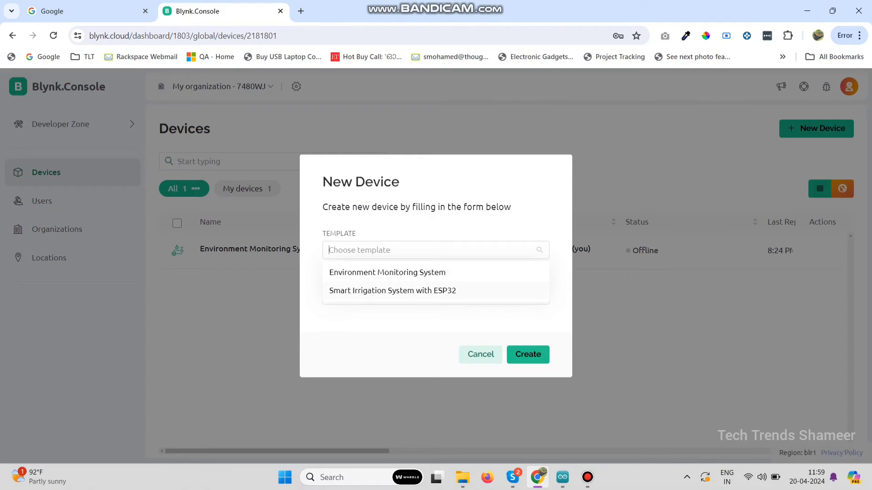
click(392, 291)
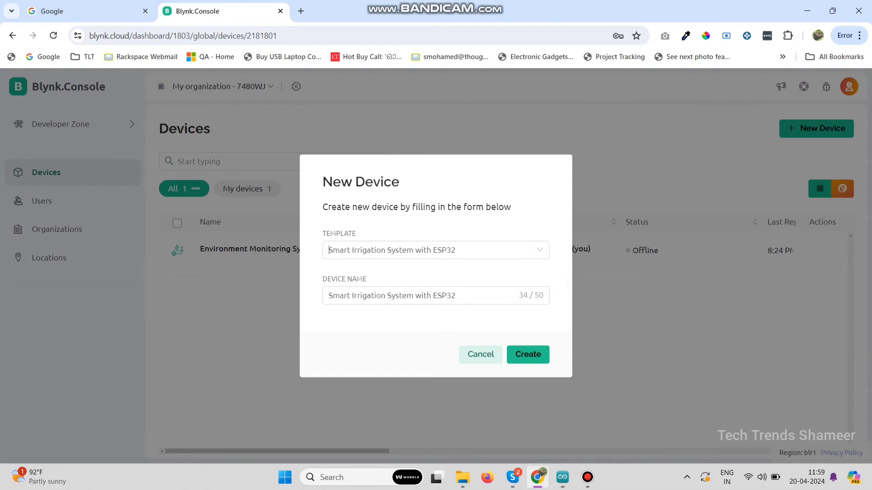
click(528, 355)
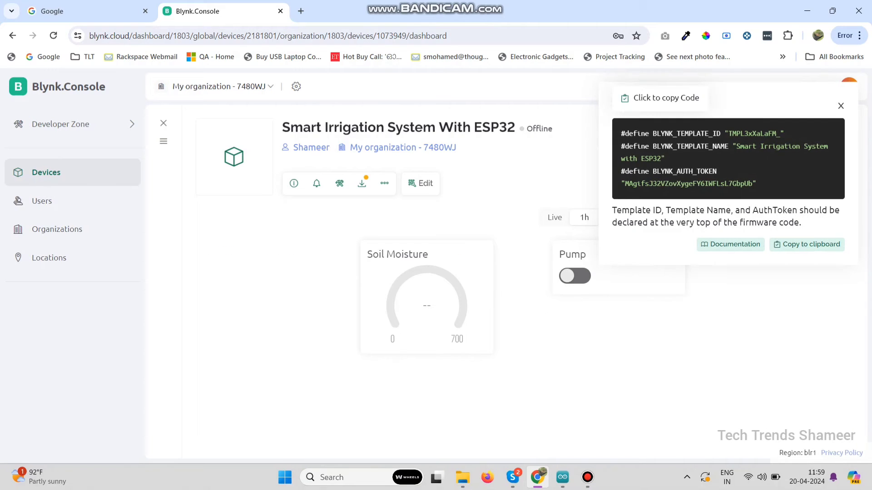
- Replace the three Blynk define lines atop the Arduino IDE sketch with the new device's template ID, template name and auth token
click(728, 159)
click(562, 477)
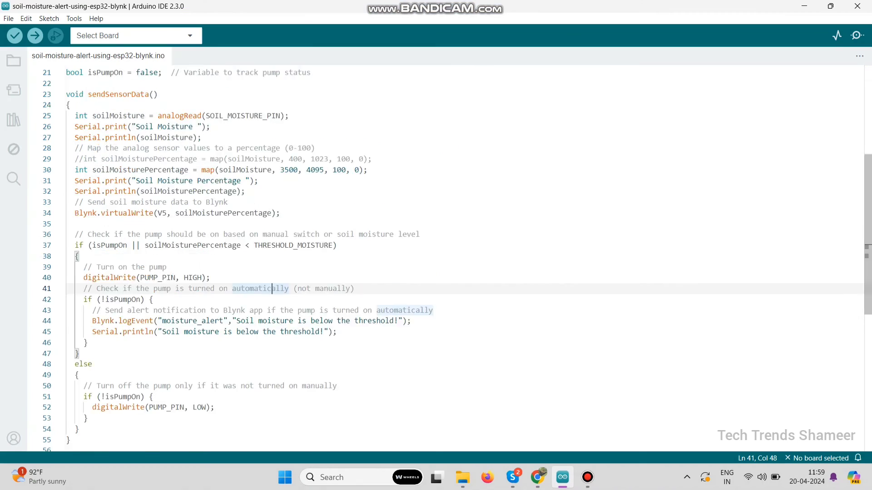
scroll(436, 204, up, 6)
drag(328, 92, 65, 71)
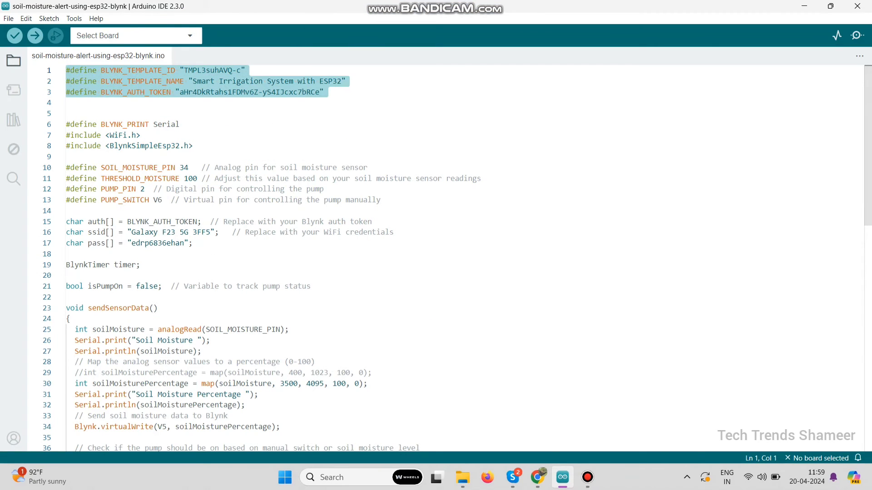
key(ctrl+v)
key(Return)
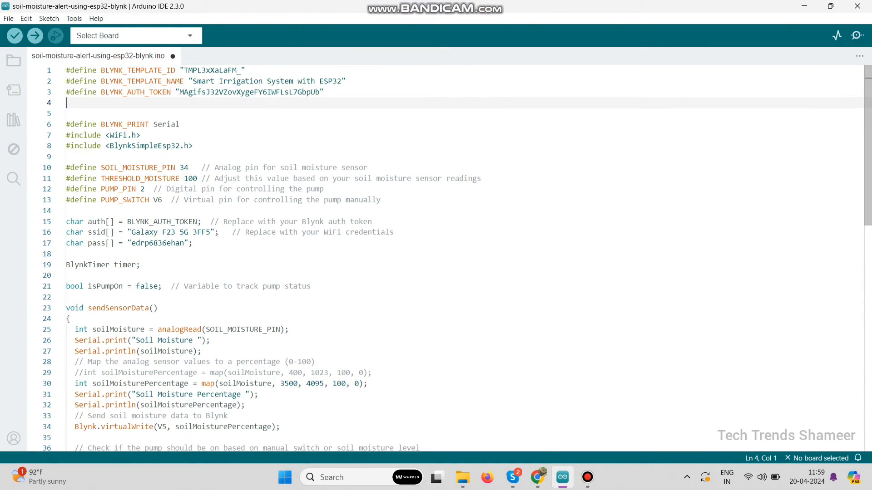
- Save the sketch and check the lines holding the Wi-Fi network name and password
key(ctrl+s)
drag(141, 233, 172, 244)
click(66, 210)
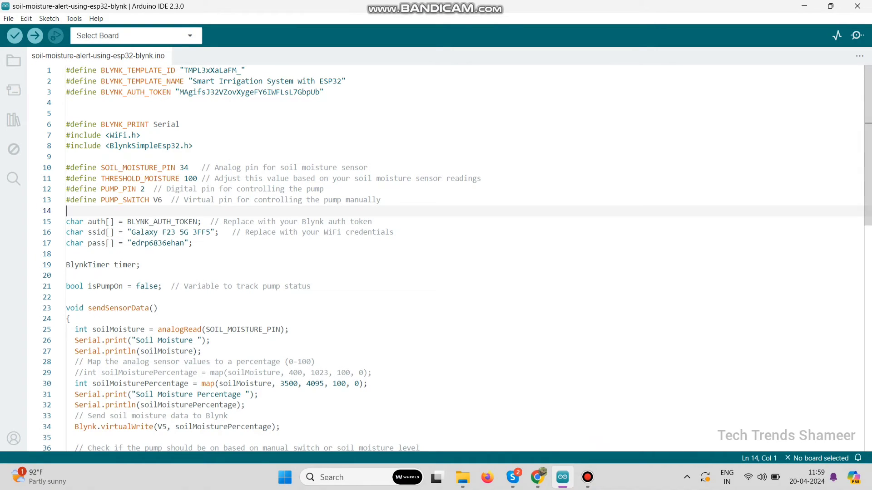
- Select the ESP32 Dev Module board on the COM4 serial port and upload the sketch to it
click(136, 36)
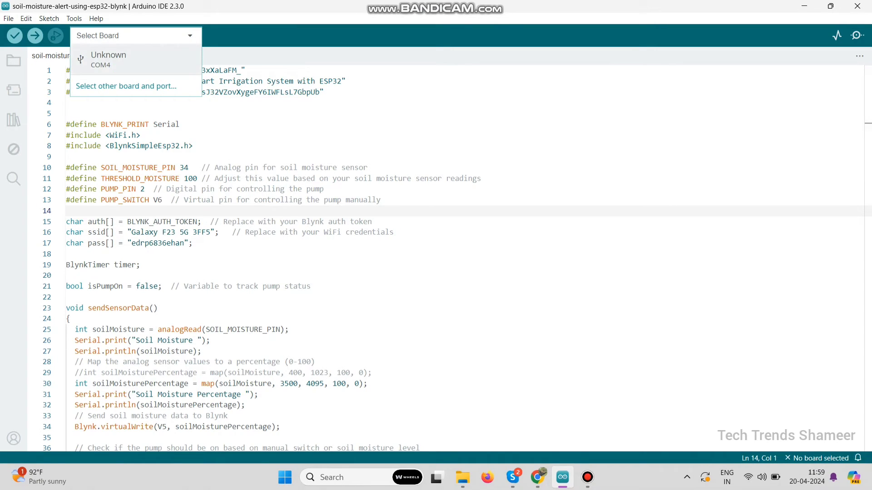
click(126, 86)
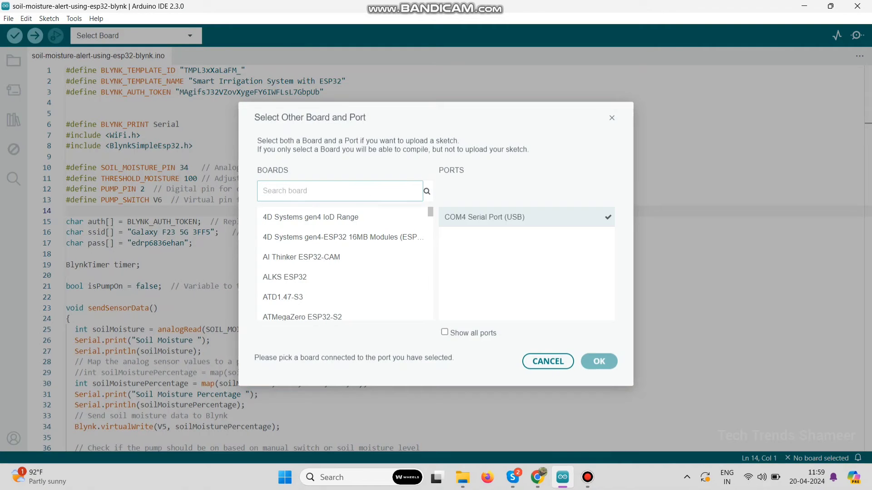
text(esp 32)
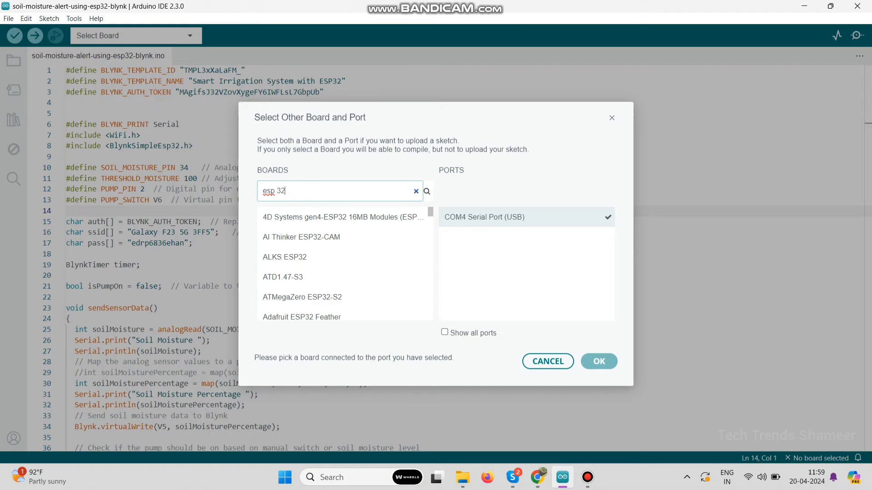
text( dec)
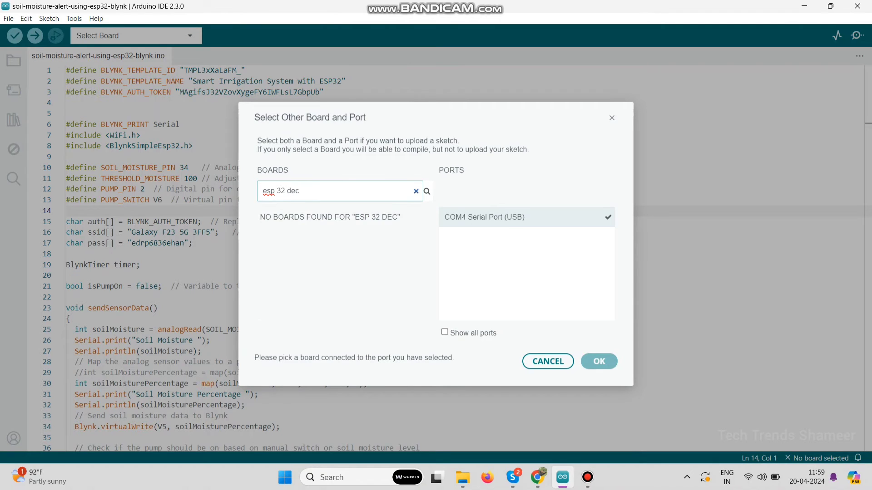
key(BackSpace)
text(v)
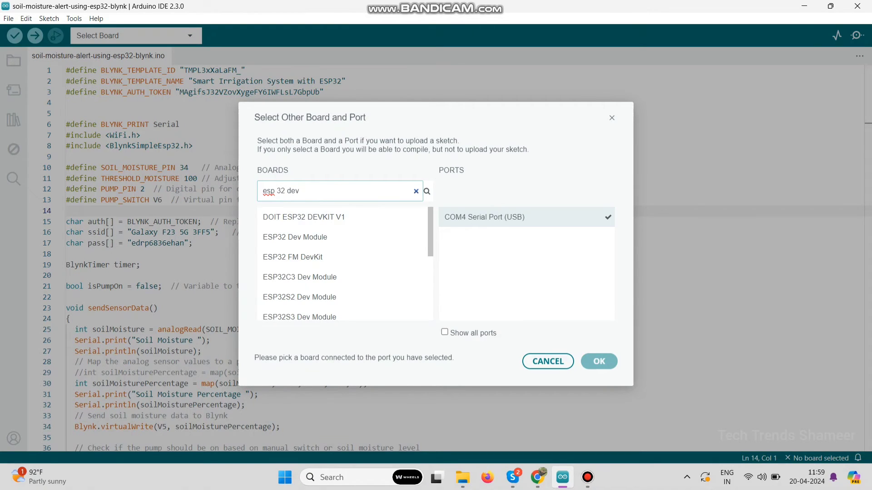
click(296, 237)
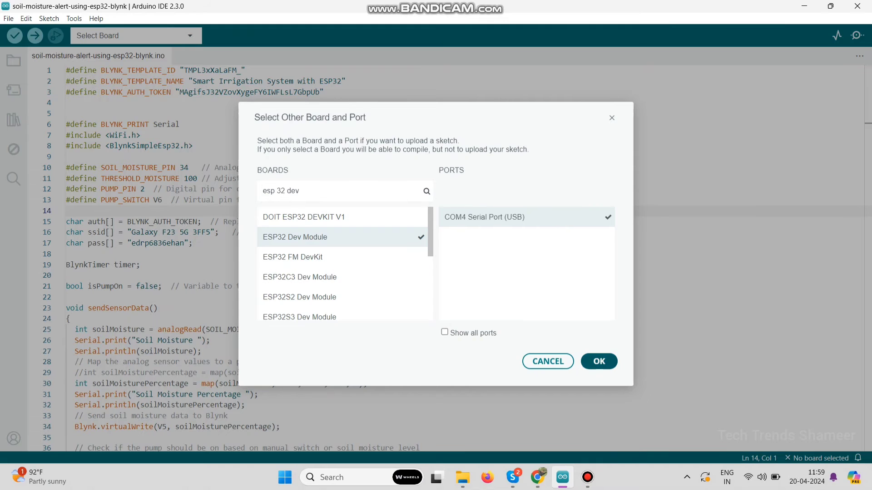
click(598, 362)
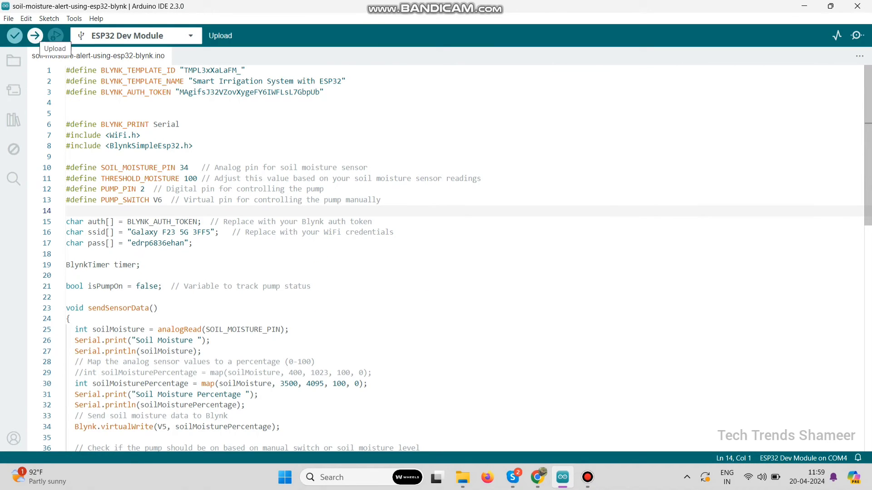
click(35, 35)
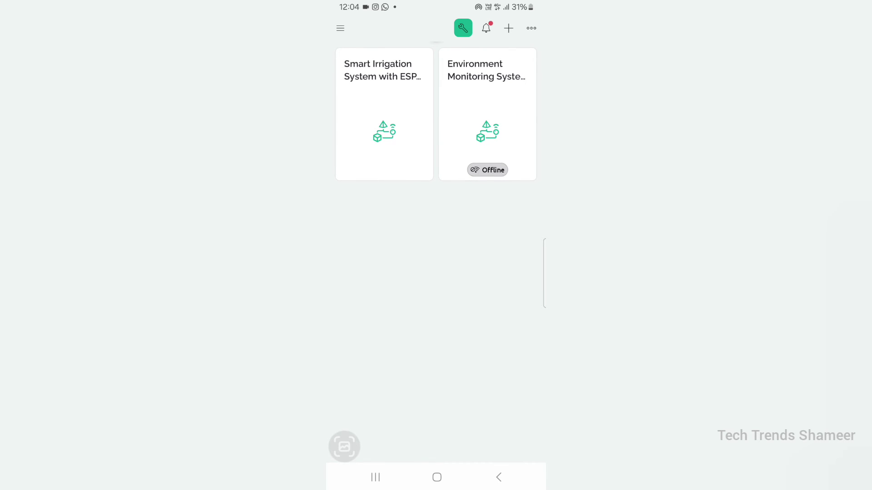
- Switch to the Blynk mobile app and add a Gauge and a Button widget to the Smart Irrigation System device's empty dashboard
click(384, 114)
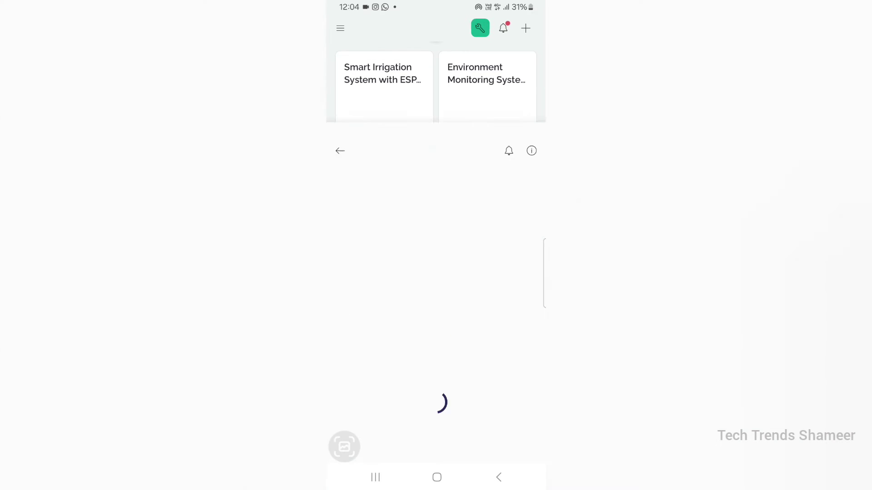
click(486, 28)
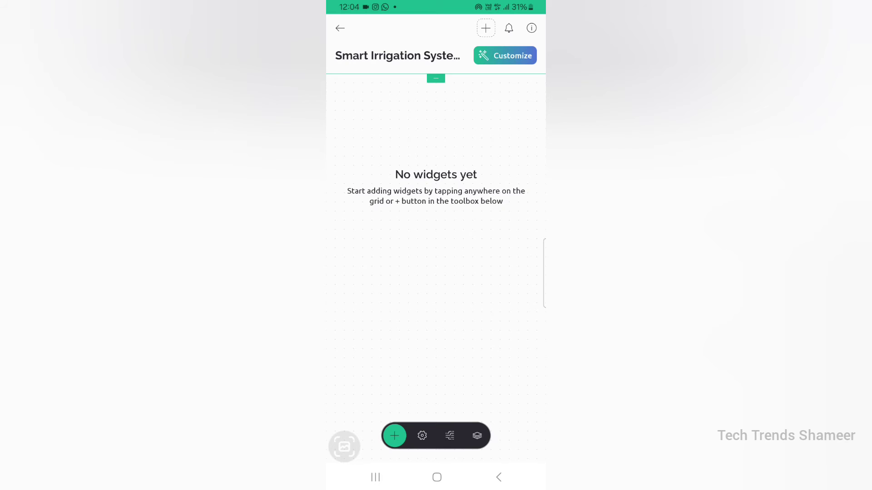
click(394, 436)
scroll(436, 250, down, 2)
scroll(436, 261, down, 10)
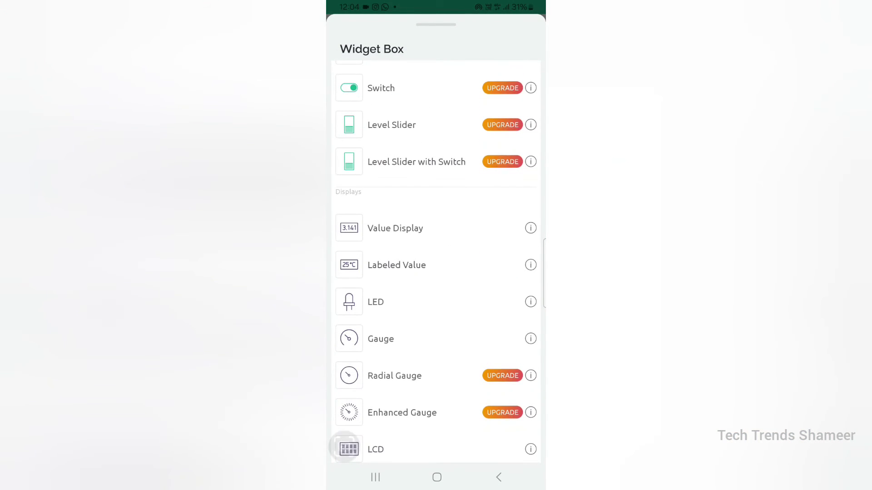
scroll(345, 447, down, 2)
click(381, 256)
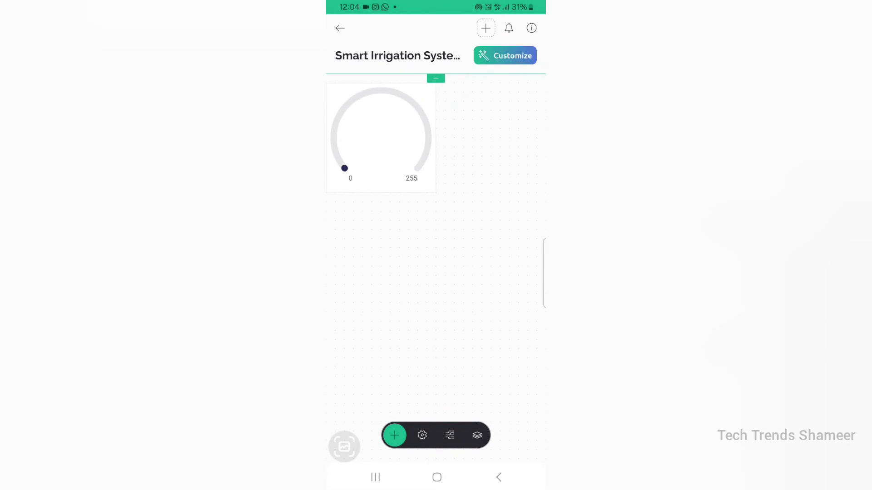
click(394, 435)
click(382, 106)
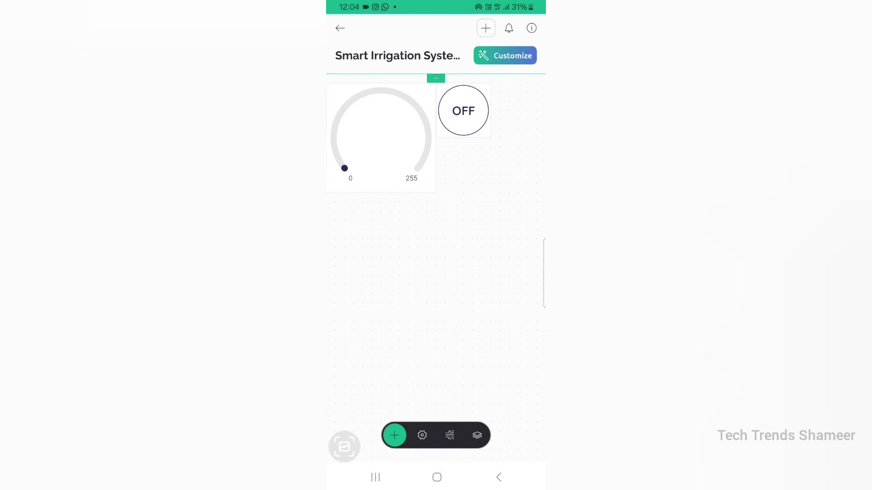
- Link the gauge widget to the Soil Moisture (V5) datastream
click(381, 137)
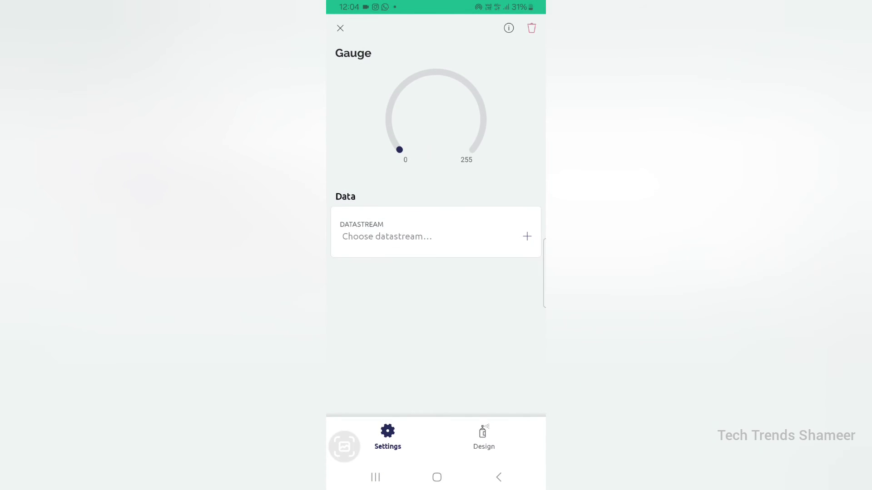
click(527, 237)
click(399, 132)
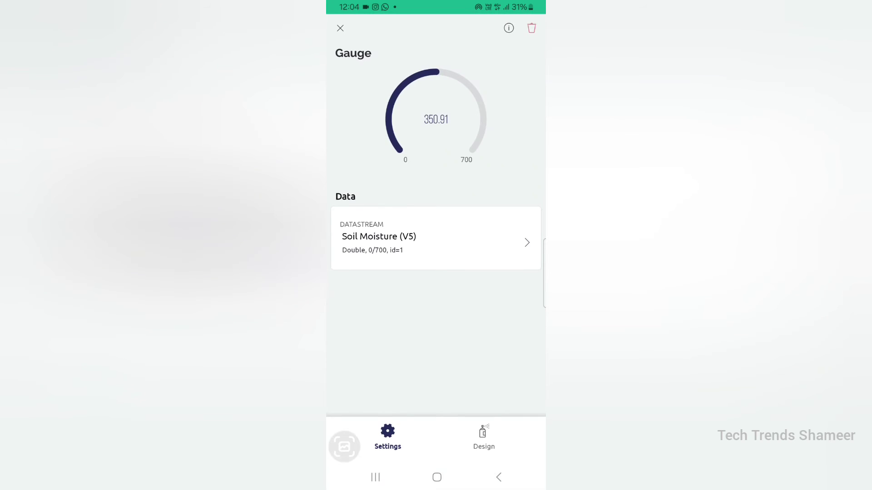
- Title the gauge widget "Soil Moisture" in its design settings
click(484, 436)
click(435, 313)
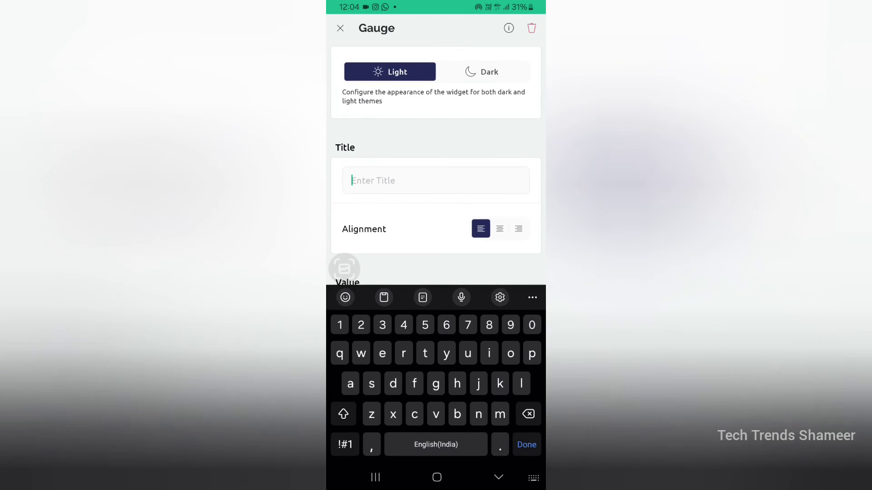
text(Doi)
text(l)
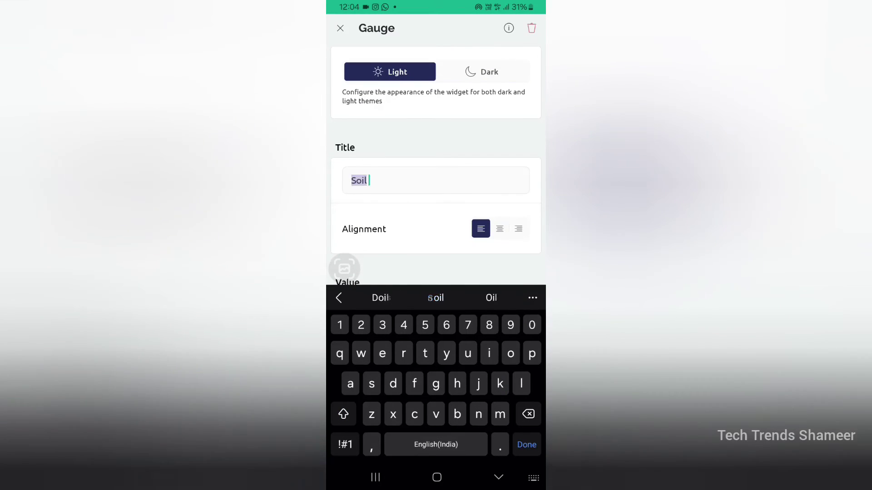
click(380, 298)
key(BackSpace)
click(526, 444)
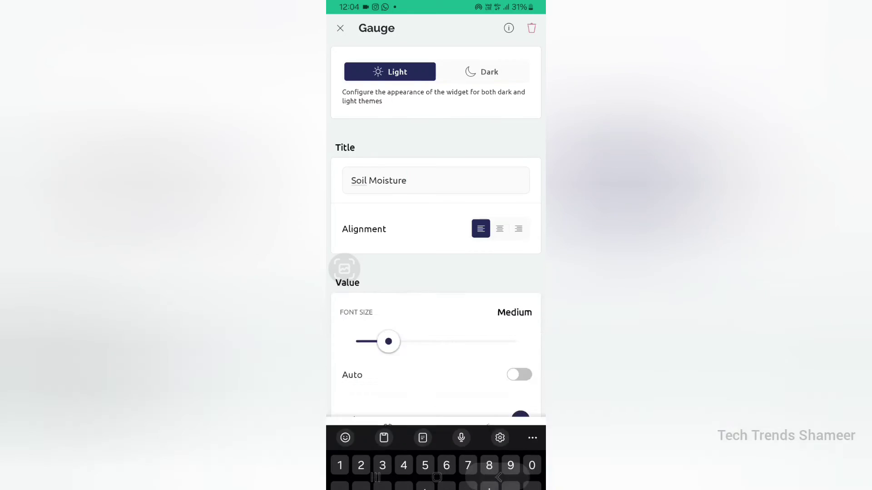